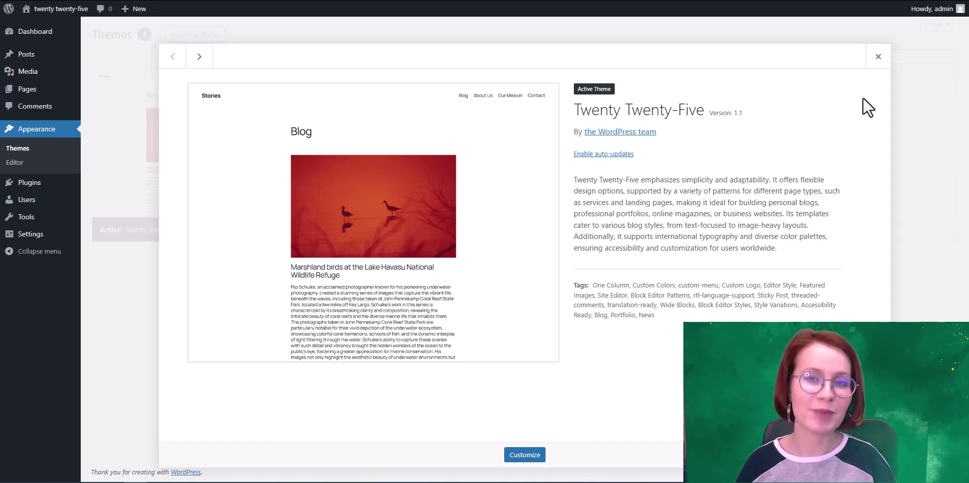
Close the theme details and start customizing the Twenty Twenty-Five theme in the site editor.
click(878, 56)
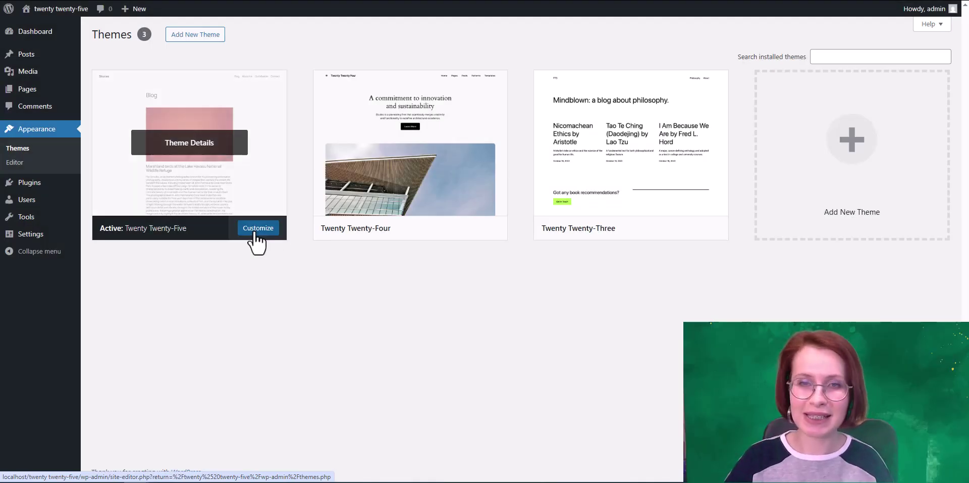
click(255, 231)
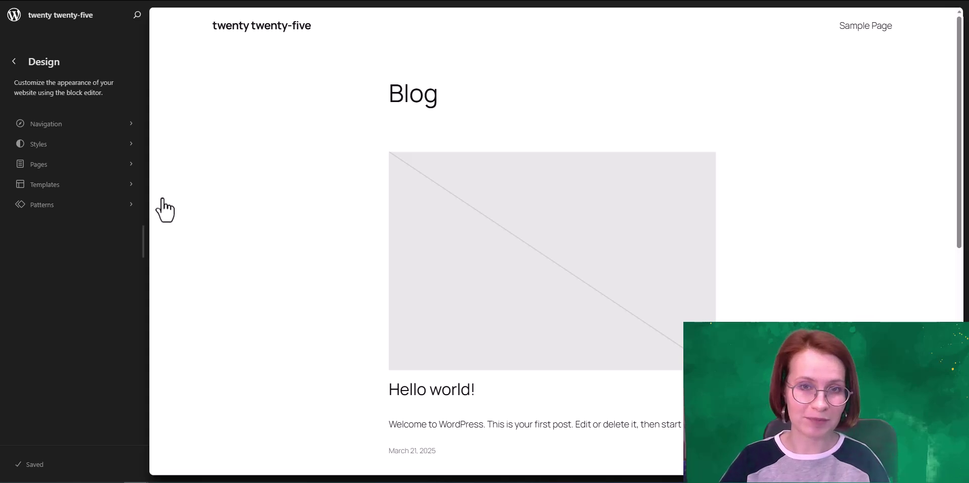
click(30, 146)
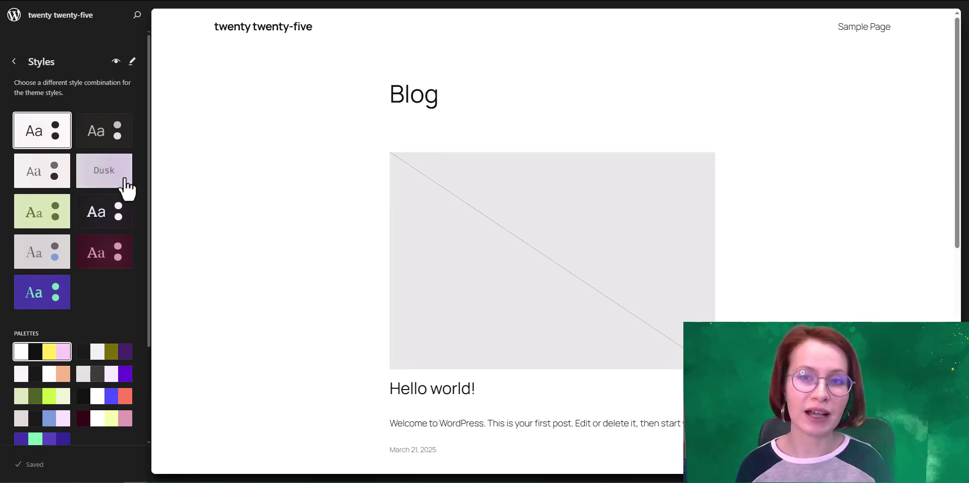
Preview the Dusk style variation on the Blog page.
click(126, 190)
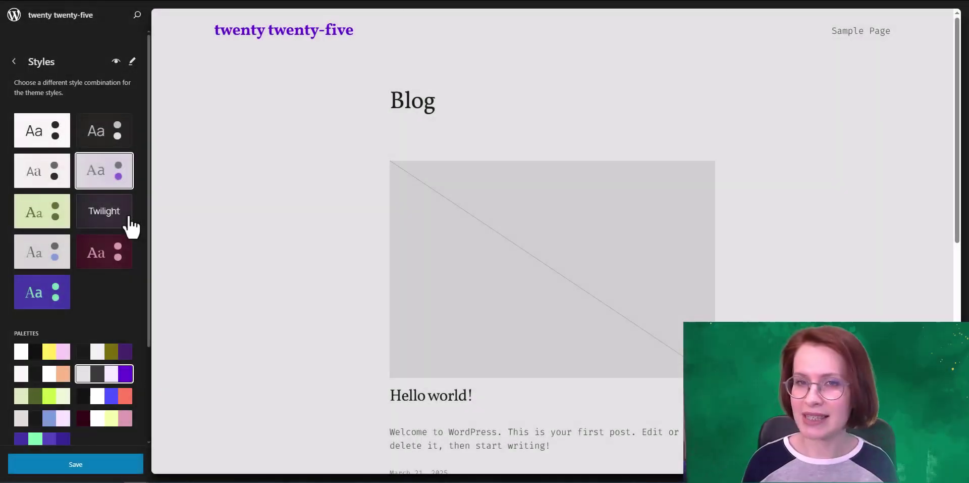
Compare the Twilight, Sunrise, Noon and Evening variations, return to Dusk, and try a typography preset.
click(130, 226)
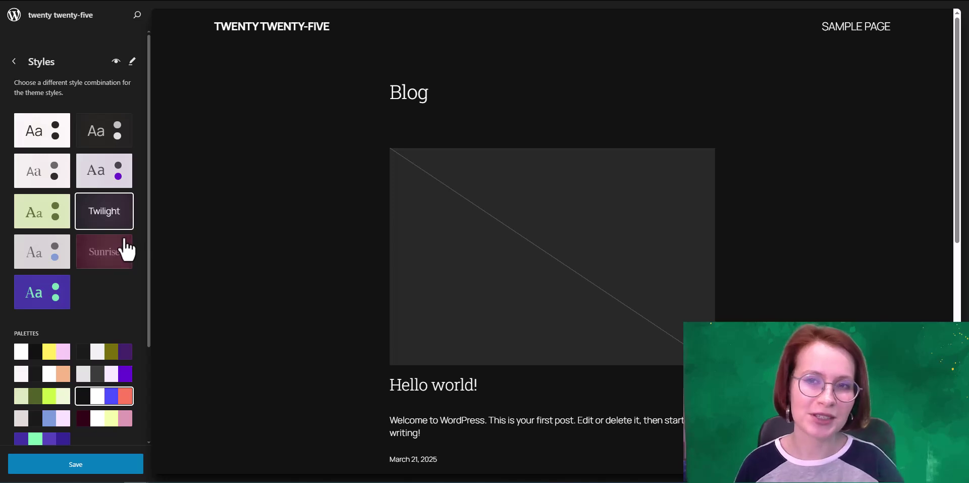
click(129, 266)
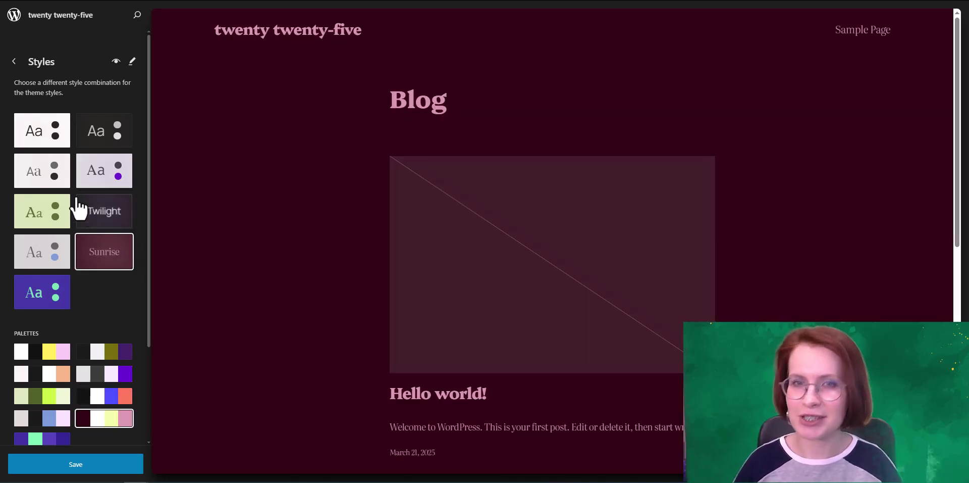
click(52, 178)
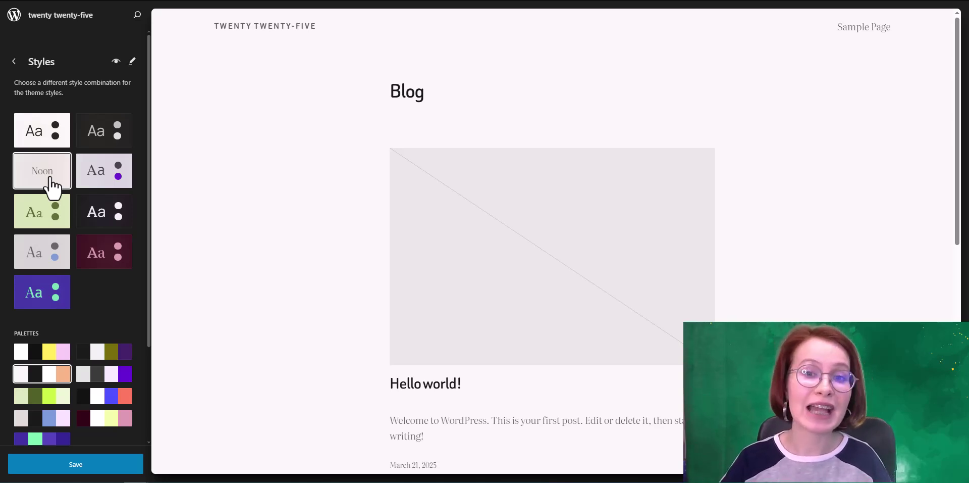
click(103, 142)
click(112, 187)
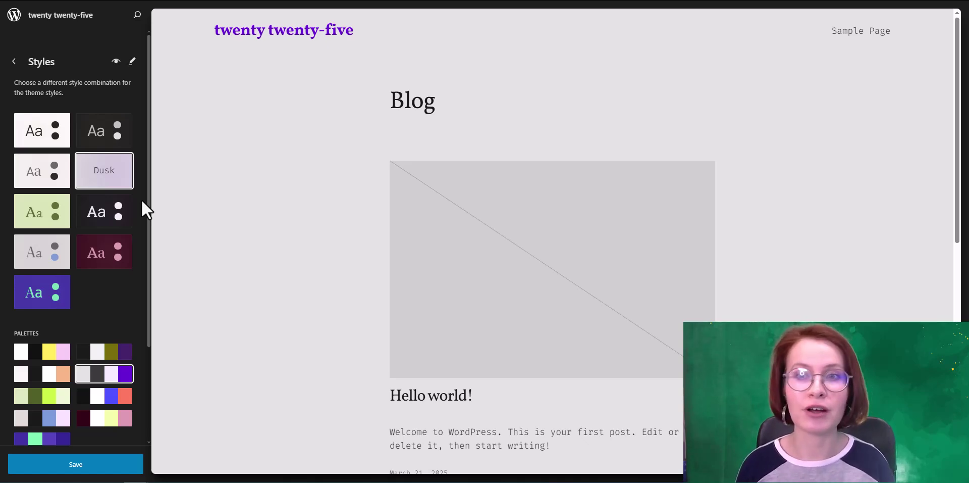
scroll(141, 199, down, 3)
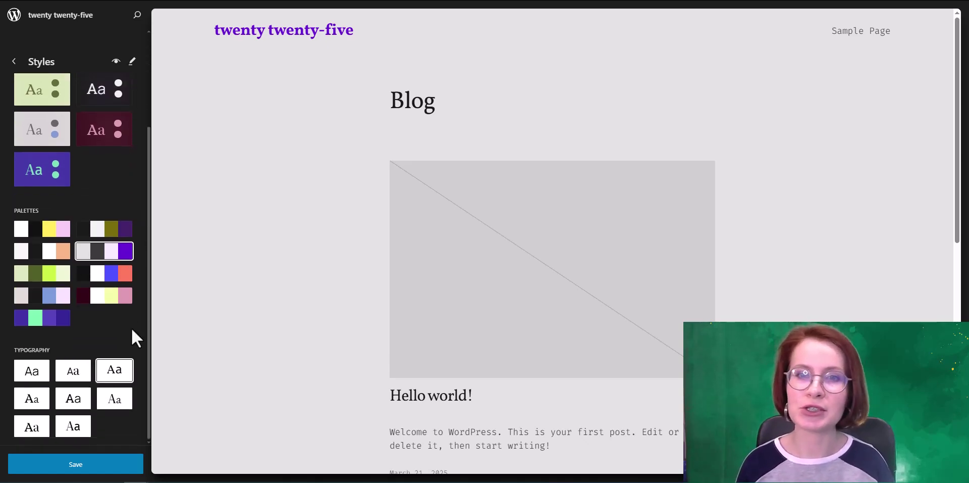
click(71, 432)
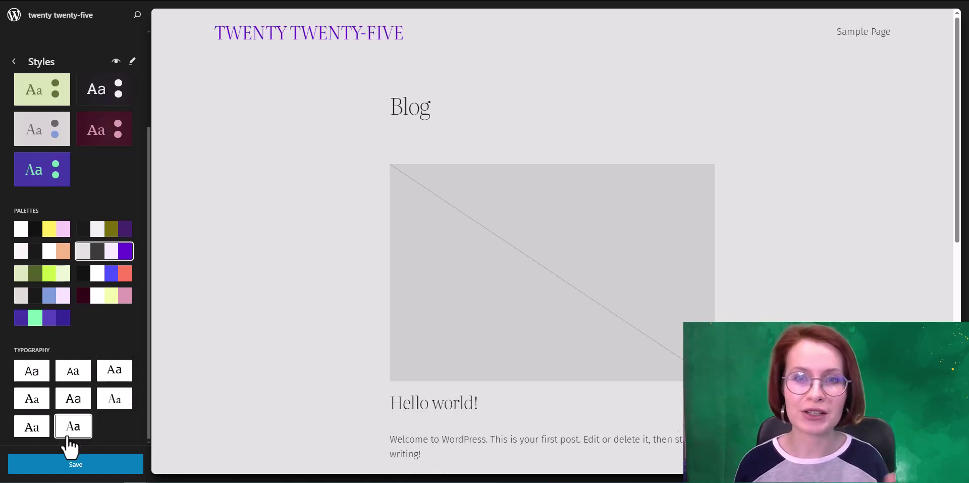
Try several typography presets and settle on the condensed sans preset.
click(30, 435)
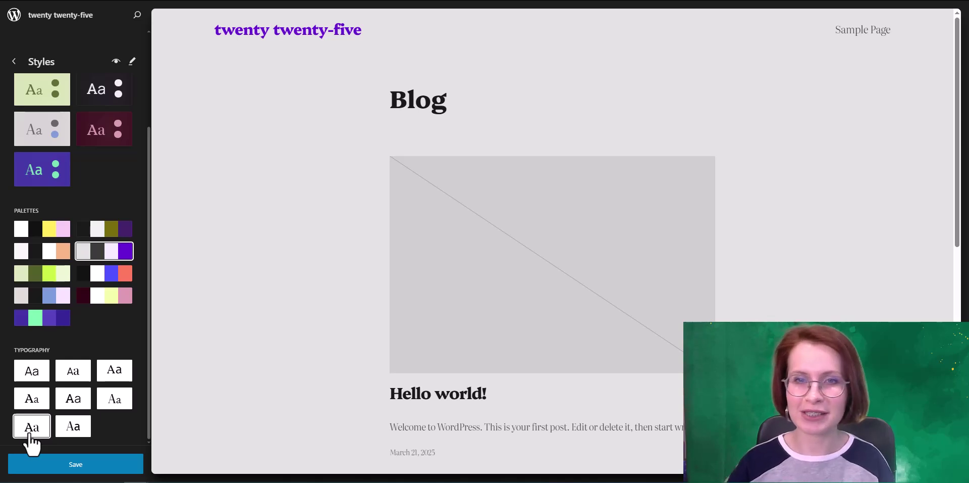
click(30, 401)
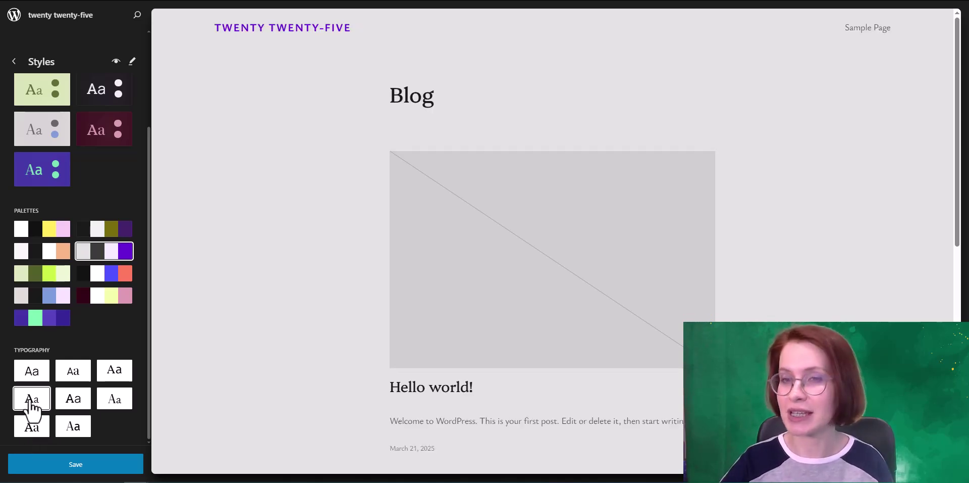
click(79, 379)
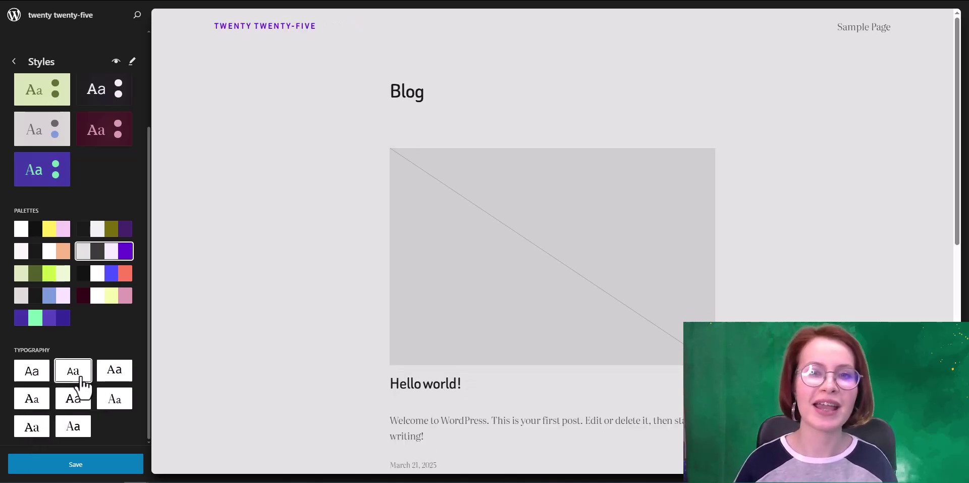
Check the styles in the Style Book, return to the Blog preview, and save the global styles.
click(115, 62)
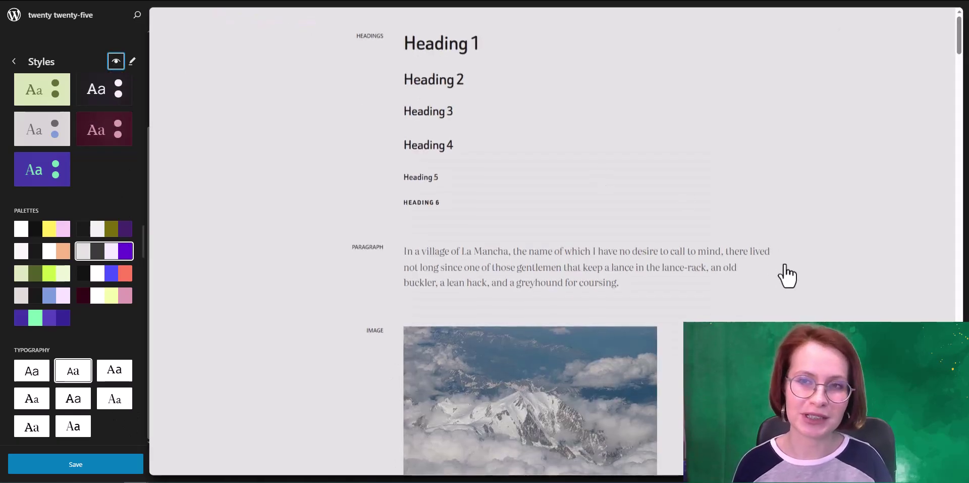
scroll(798, 298, down, 5)
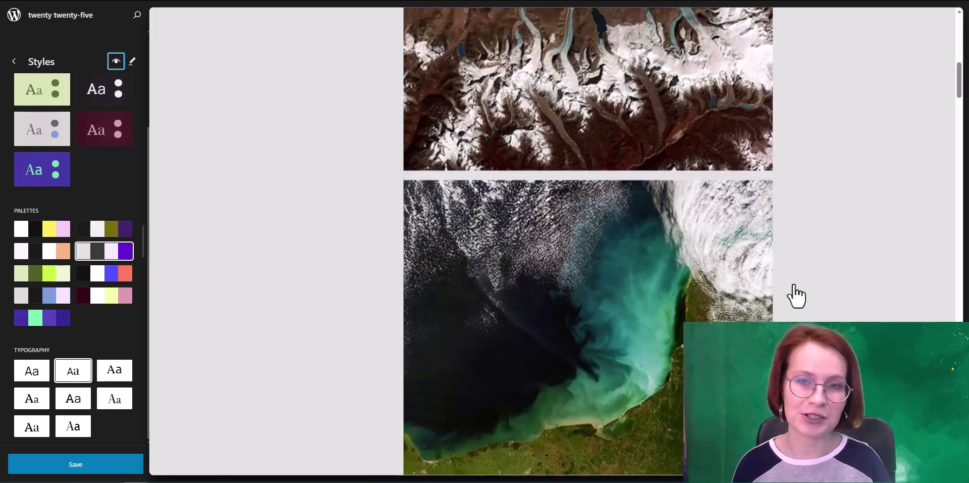
scroll(797, 297, up, 10)
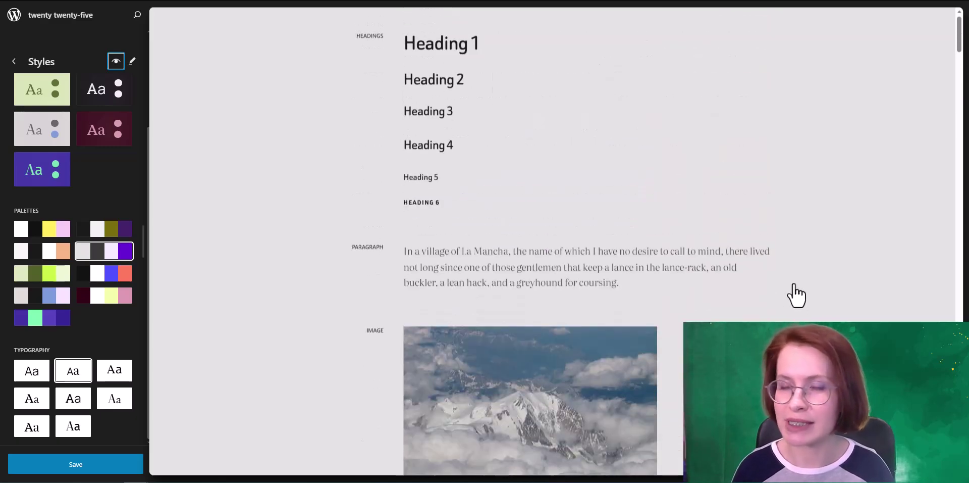
click(116, 62)
click(75, 463)
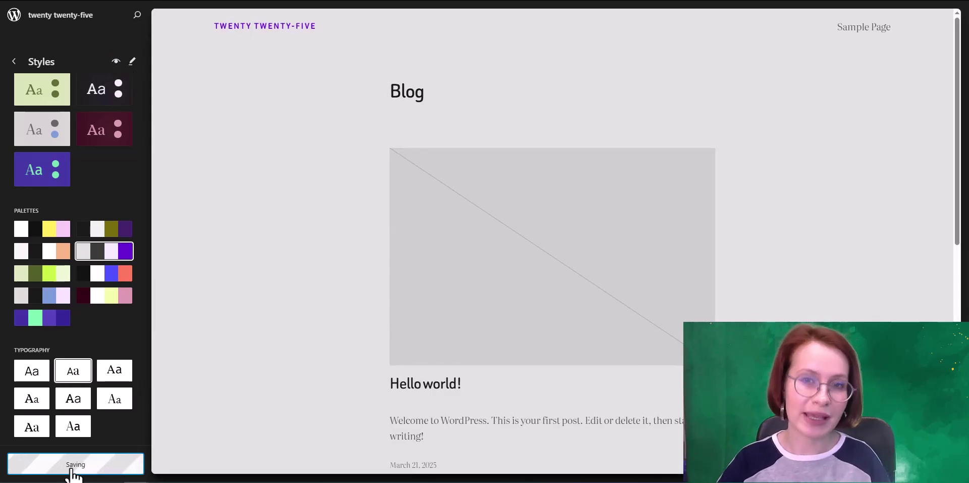
Open the Extra Extra Large font size preset under Styles > Typography > Font size presets.
click(132, 61)
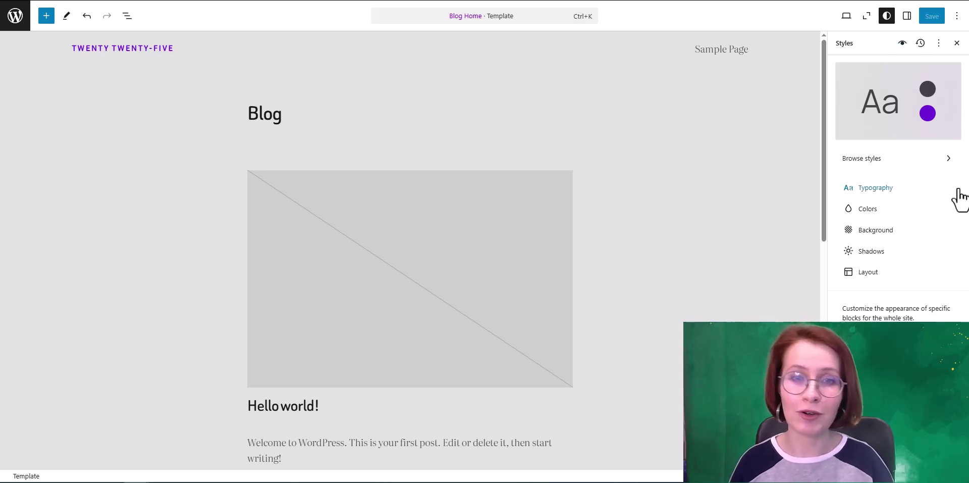
click(915, 190)
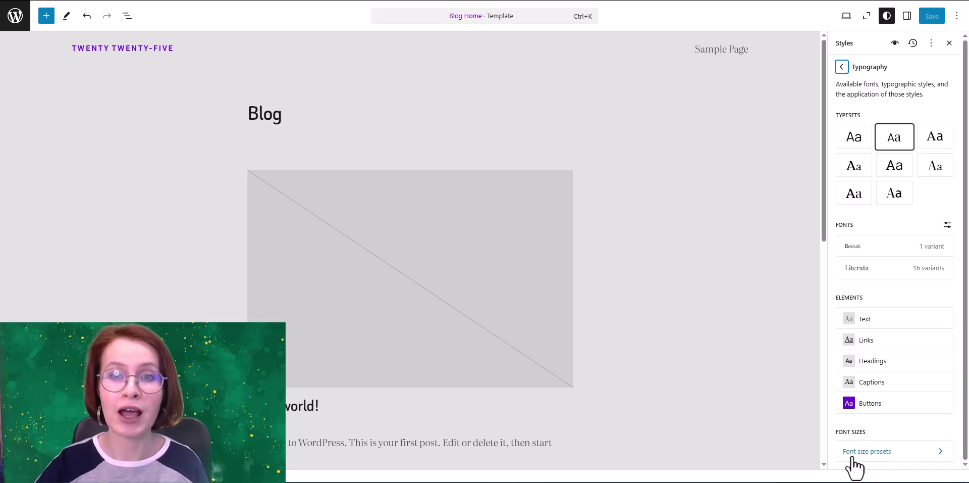
click(878, 460)
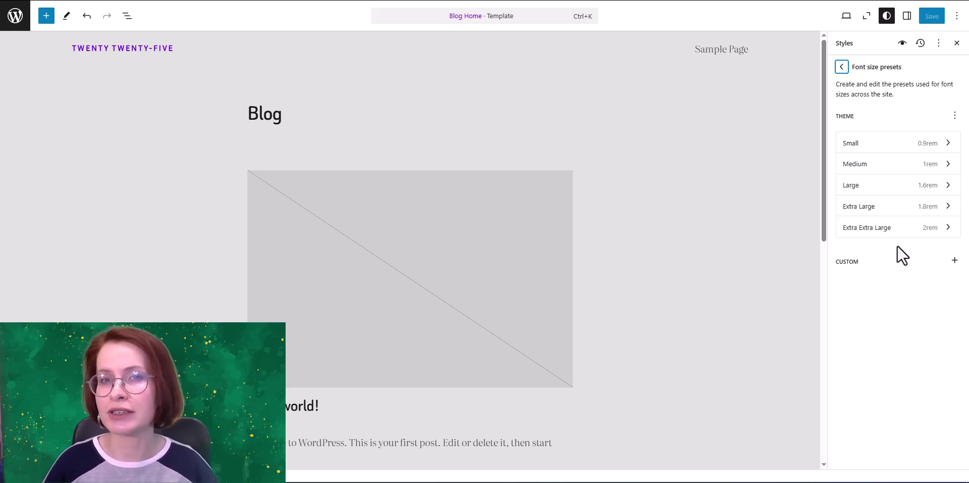
click(931, 244)
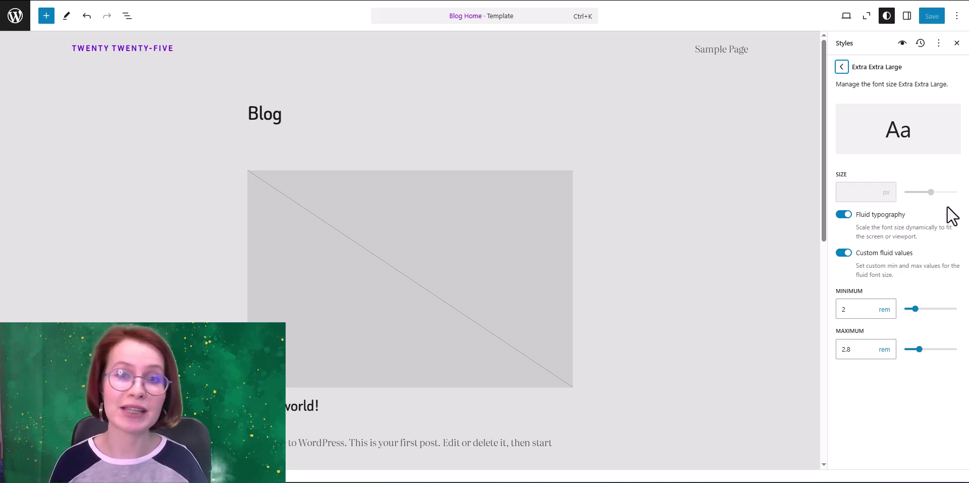
Give Extra Extra Large custom fluid sizing from 1.5 rem minimum to 5.6 rem maximum.
click(843, 215)
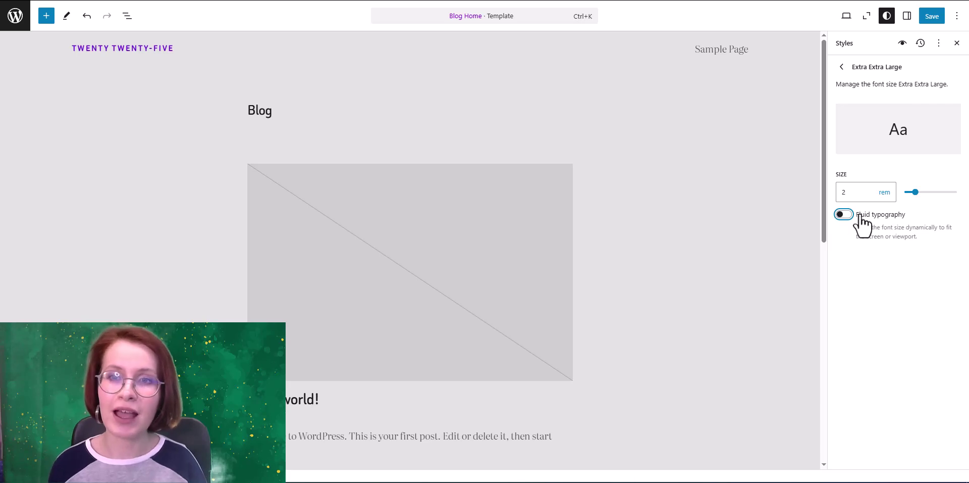
click(849, 217)
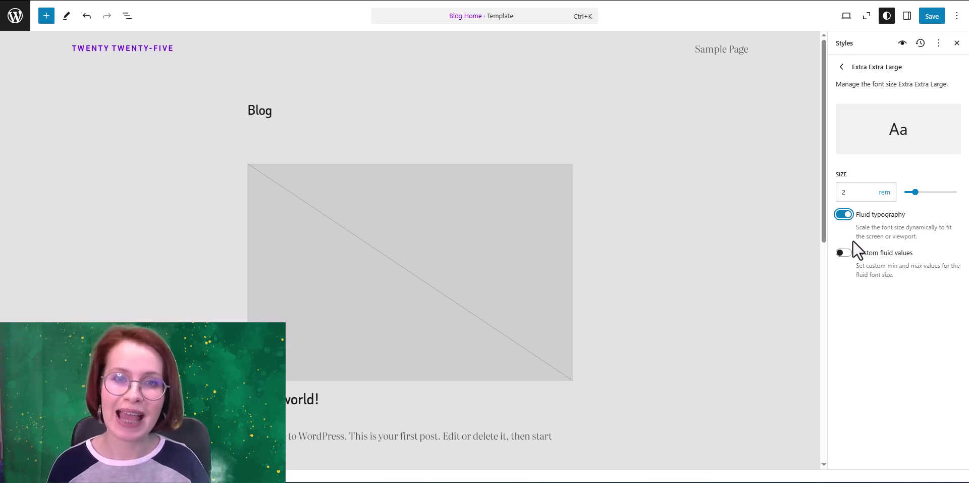
click(848, 255)
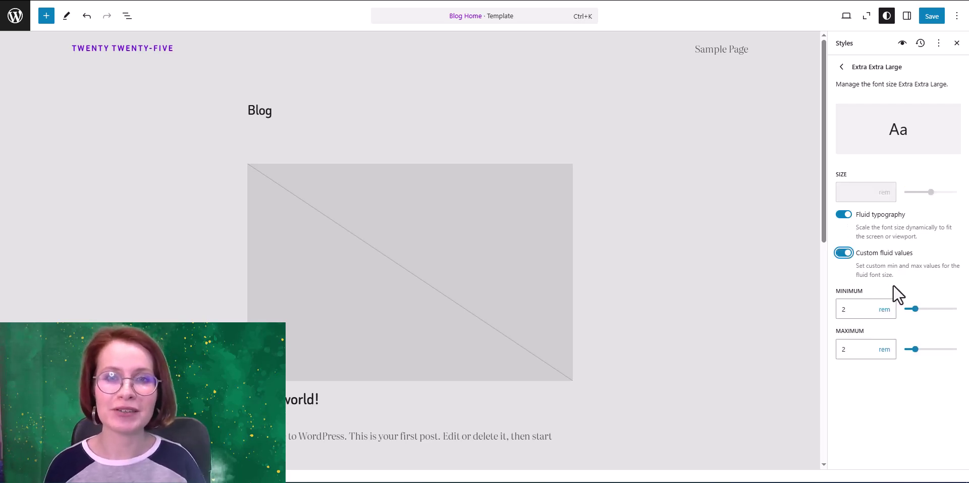
mouse_move(916, 309)
mouse_down()
mouse_move(940, 309)
mouse_move(915, 309)
mouse_up()
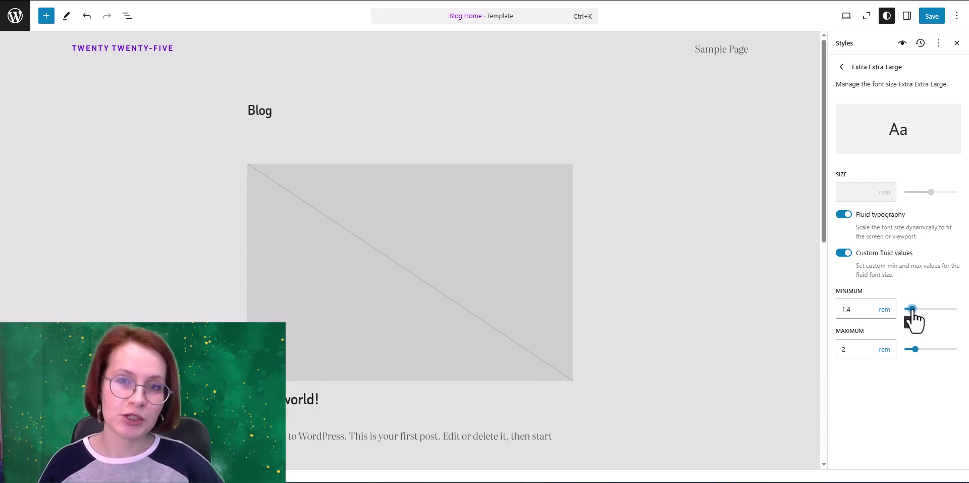
drag(916, 350, 934, 349)
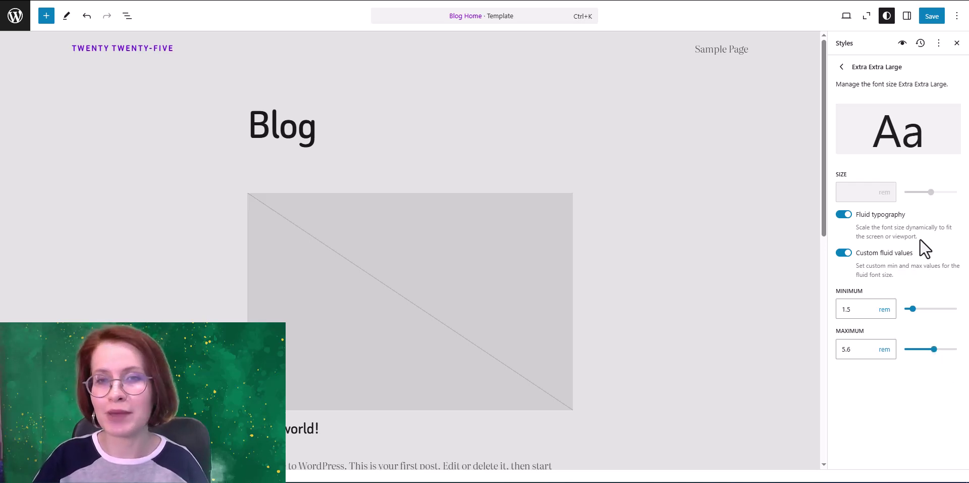
click(842, 68)
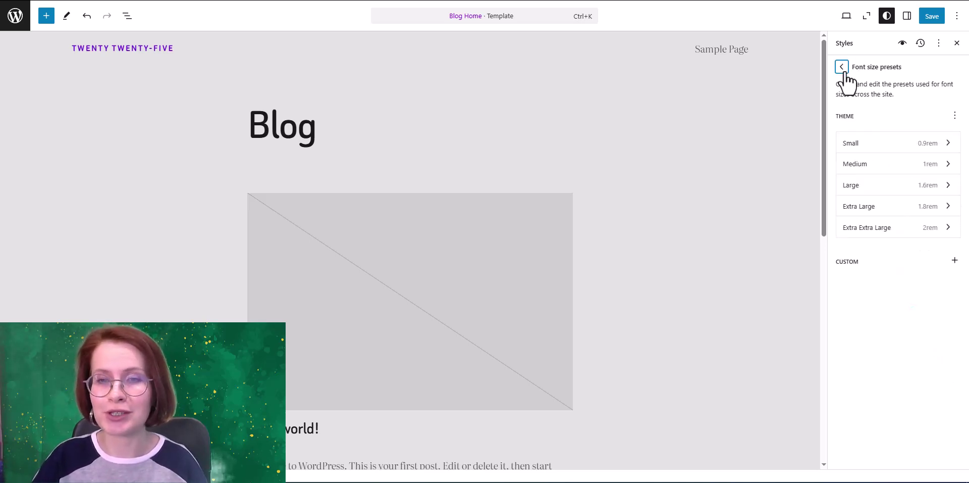
Inspect the Small font size preset's settings, then return to the presets list.
click(934, 144)
mouse_move(912, 196)
mouse_down()
mouse_move(928, 198)
mouse_move(911, 200)
mouse_up()
scroll(766, 249, down, 10)
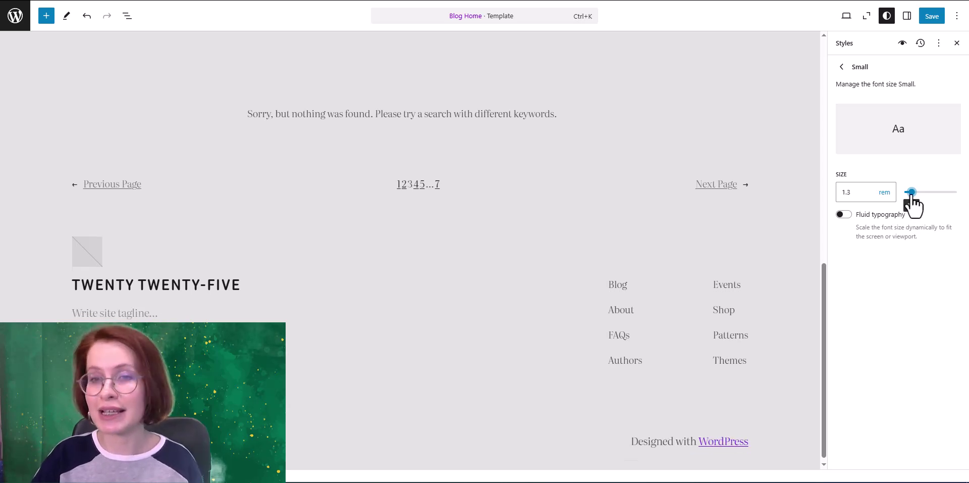
click(842, 68)
Add a custom font size preset, New Font Size 1, sized in rem units.
click(955, 262)
click(912, 285)
click(886, 202)
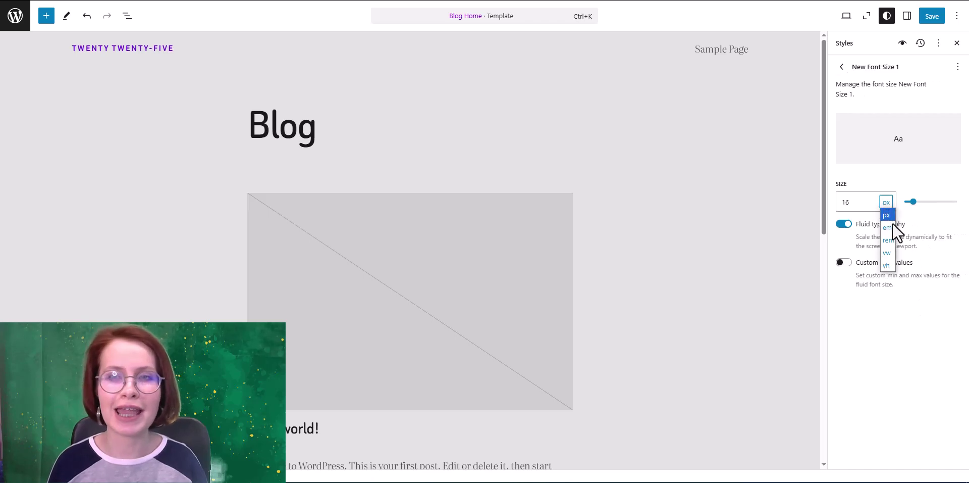
click(889, 239)
mouse_move(940, 207)
mouse_down()
mouse_move(926, 207)
mouse_move(937, 202)
mouse_up()
click(958, 66)
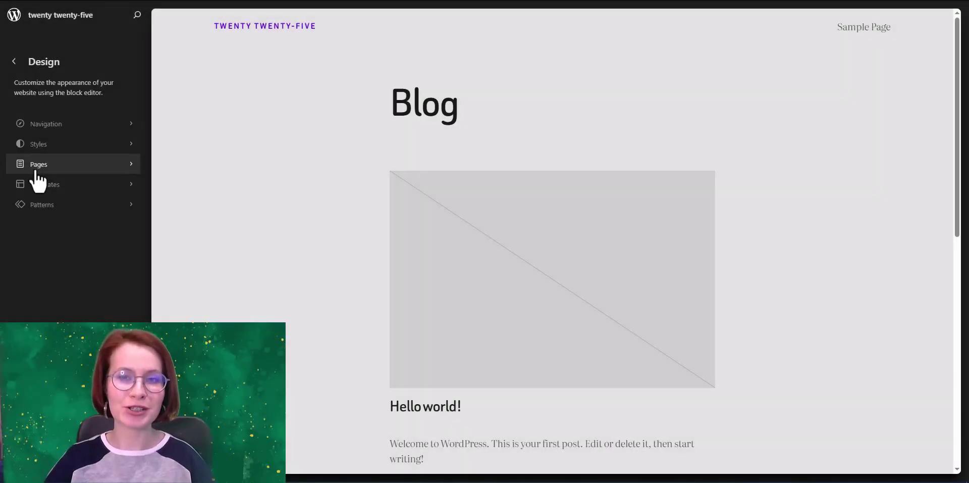
Move the untitled draft page to the trash from the Pages list.
click(37, 164)
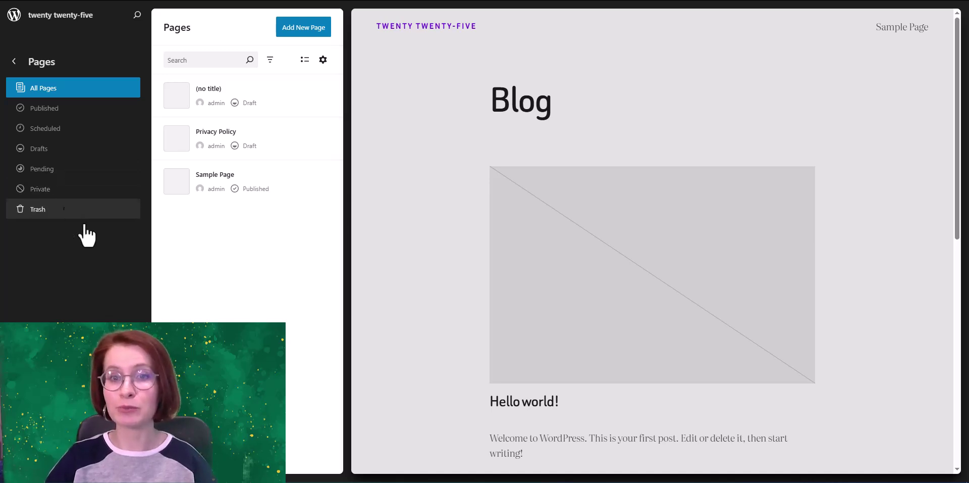
mouse_move(312, 104)
click(323, 88)
click(289, 194)
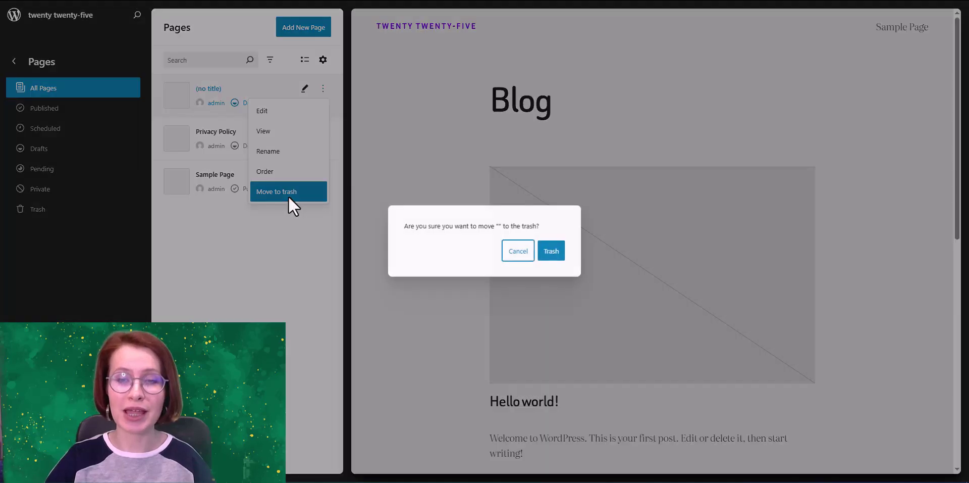
click(559, 257)
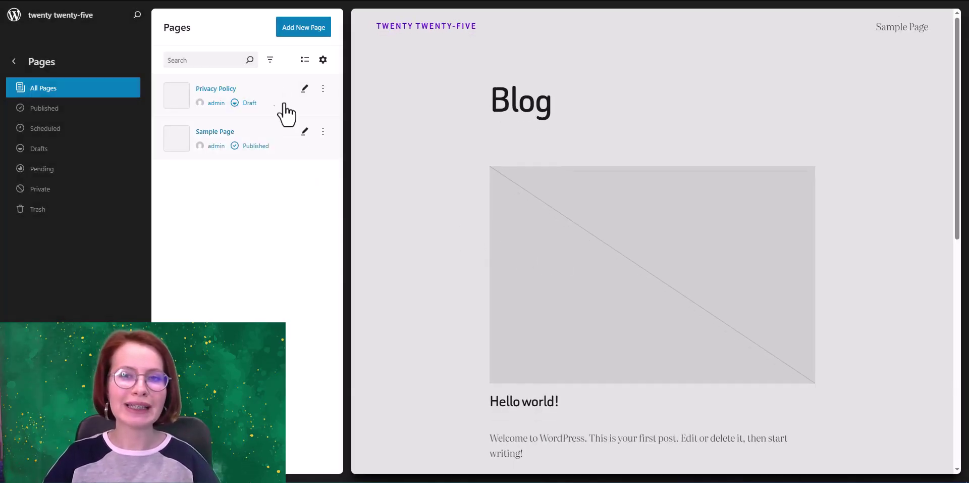
Switch the Pages list between Table, Grid and List layouts.
click(271, 59)
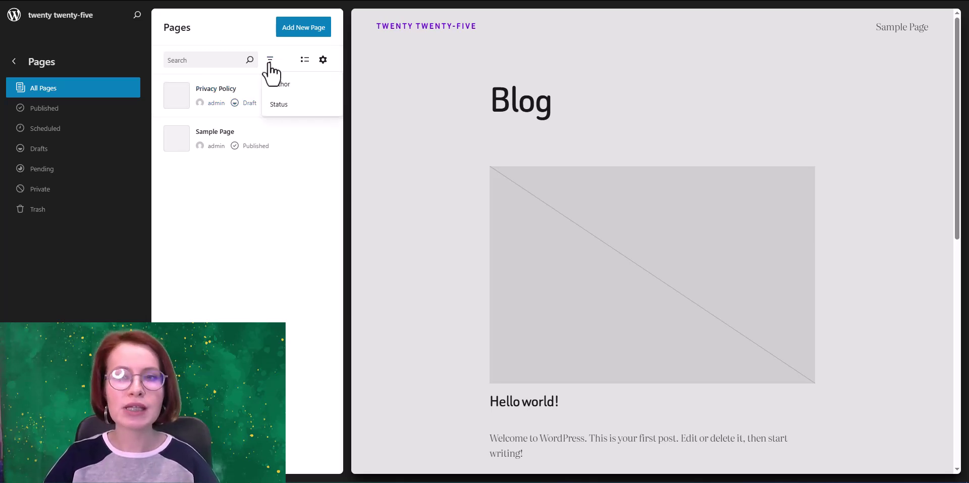
click(270, 59)
click(304, 60)
click(309, 83)
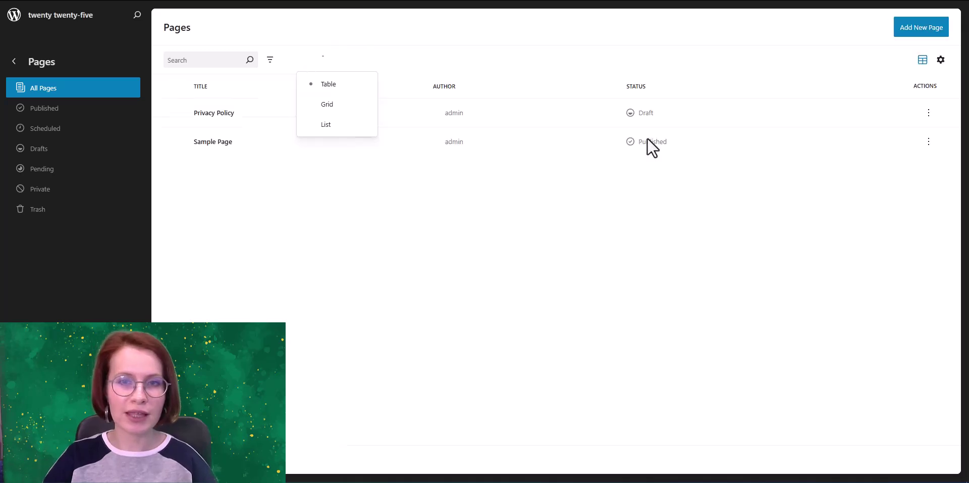
click(913, 63)
click(860, 108)
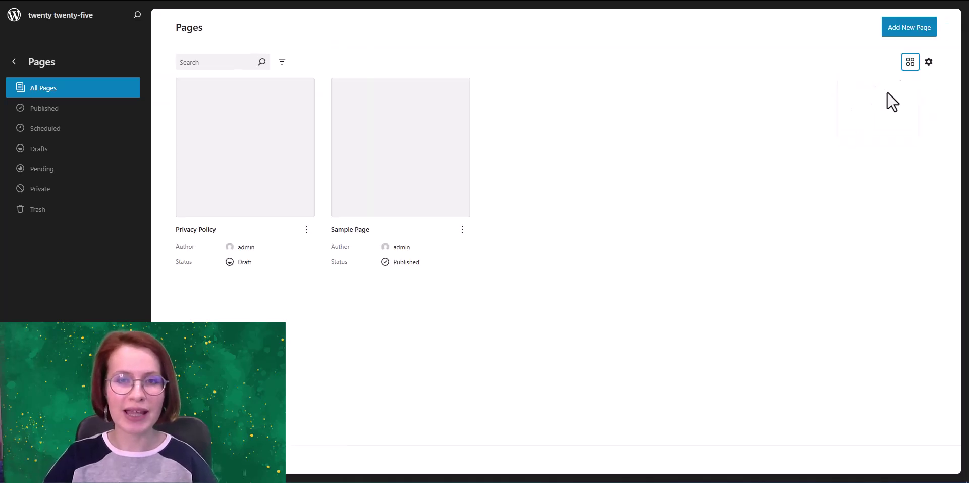
click(917, 62)
click(883, 125)
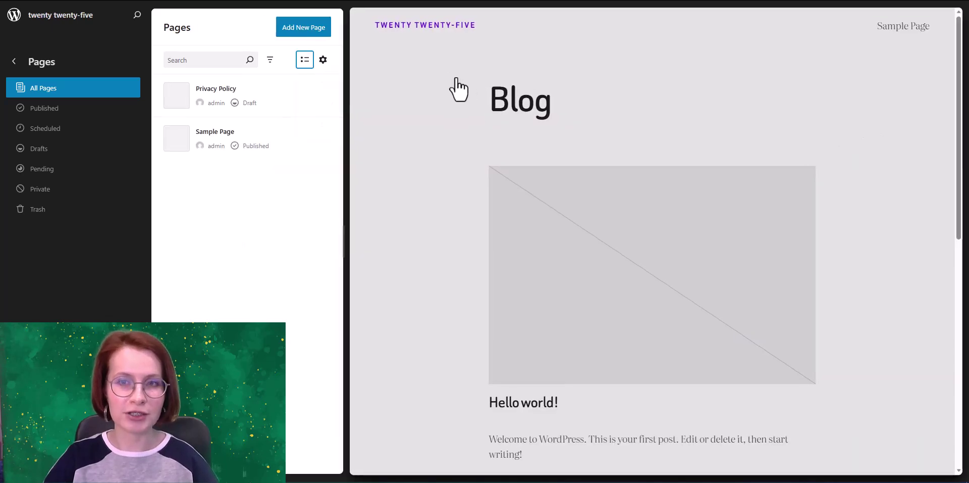
Create a new draft page titled 'Home'.
click(301, 34)
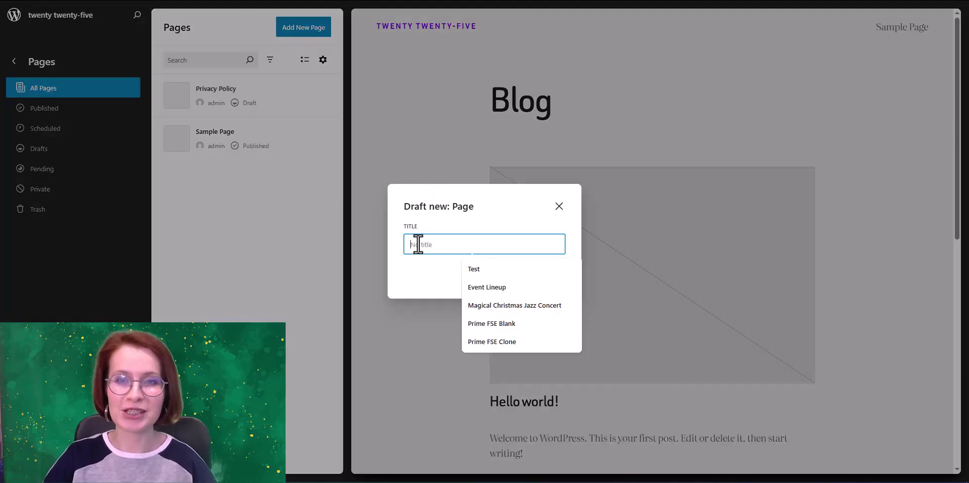
text(Frame)
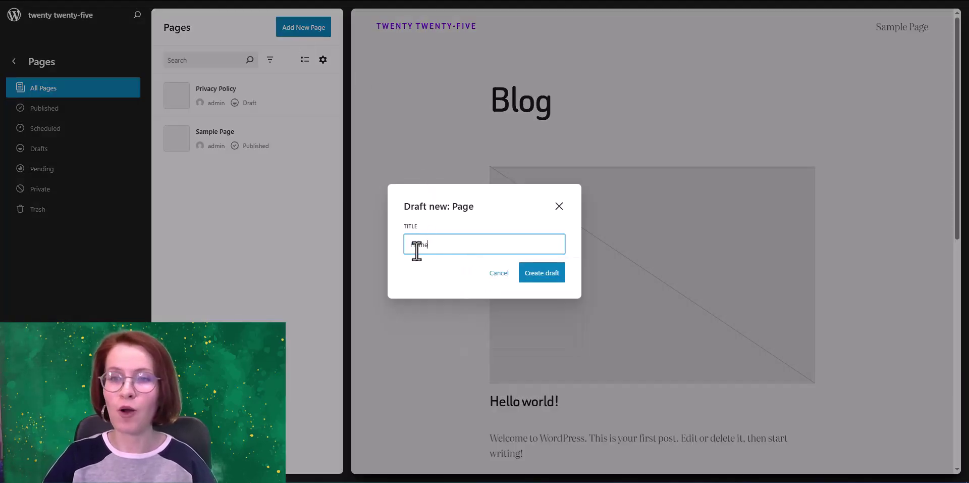
text(ome)
click(539, 276)
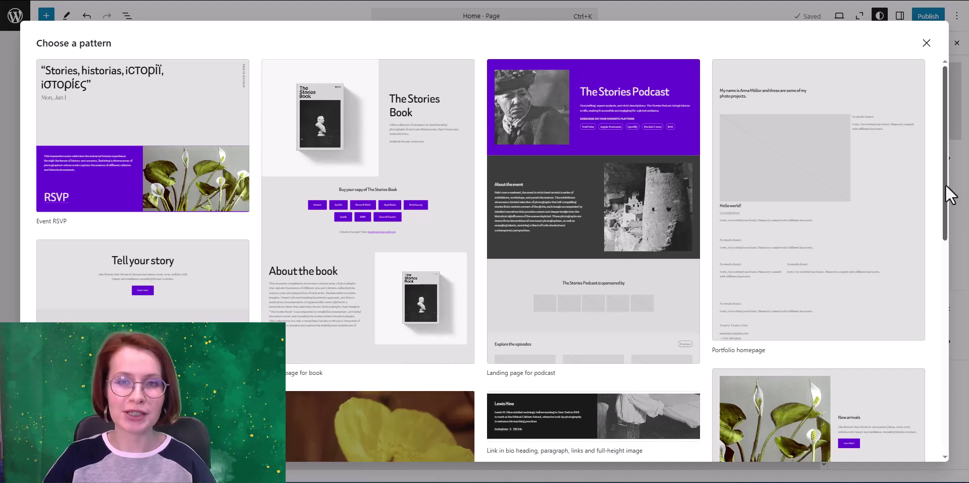
Insert the 'Tell your story' starter pattern into the Home page.
scroll(949, 202, down, 2)
mouse_move(950, 212)
mouse_down()
mouse_move(968, 313)
mouse_move(967, 419)
mouse_move(967, 280)
mouse_move(952, 195)
mouse_move(940, 211)
mouse_up()
scroll(939, 211, down, 1)
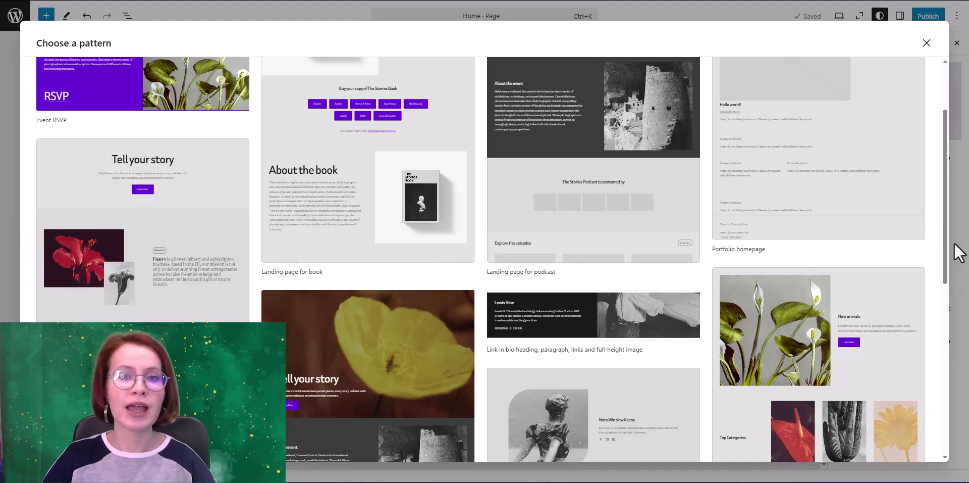
scroll(134, 256, down, 1)
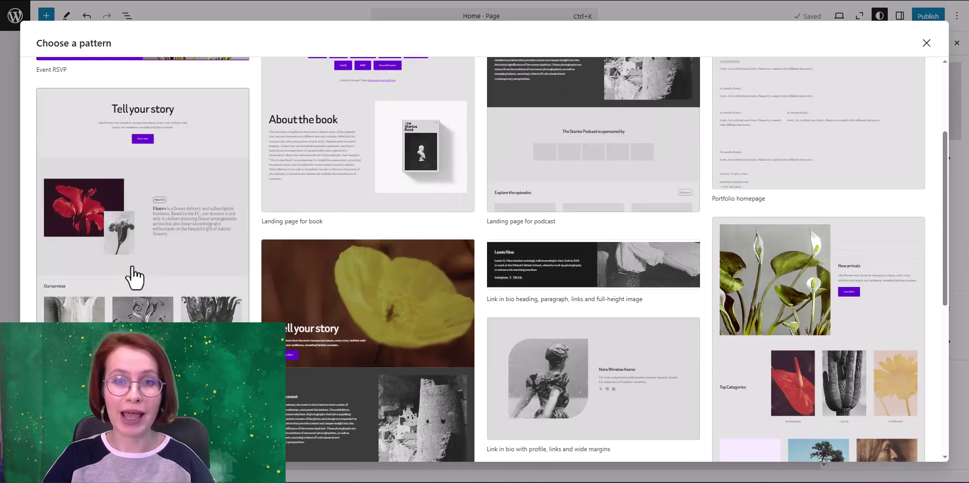
click(134, 277)
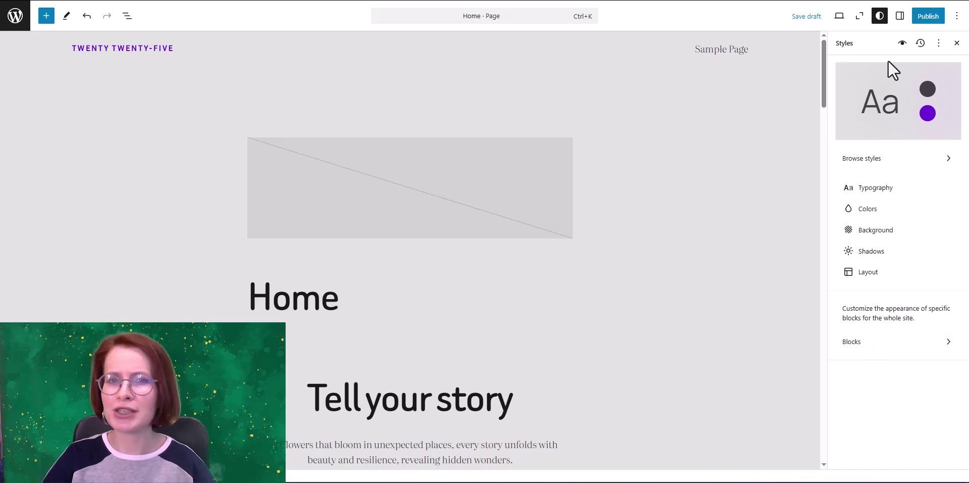
Swap the Home page's template to Page No Title from the page settings.
click(900, 16)
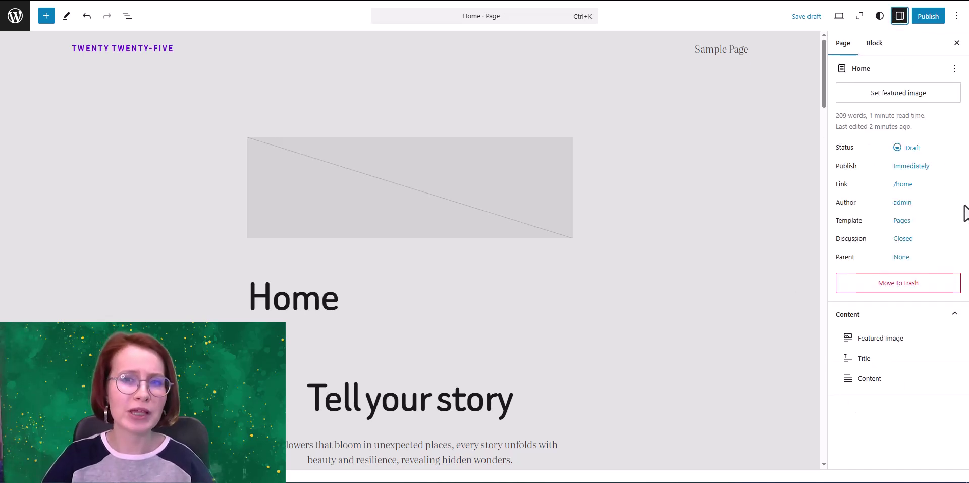
click(904, 222)
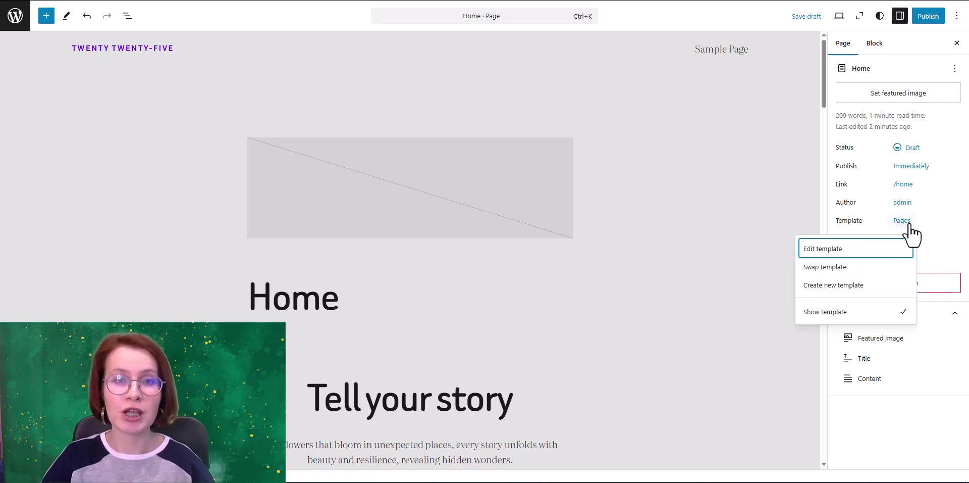
click(843, 273)
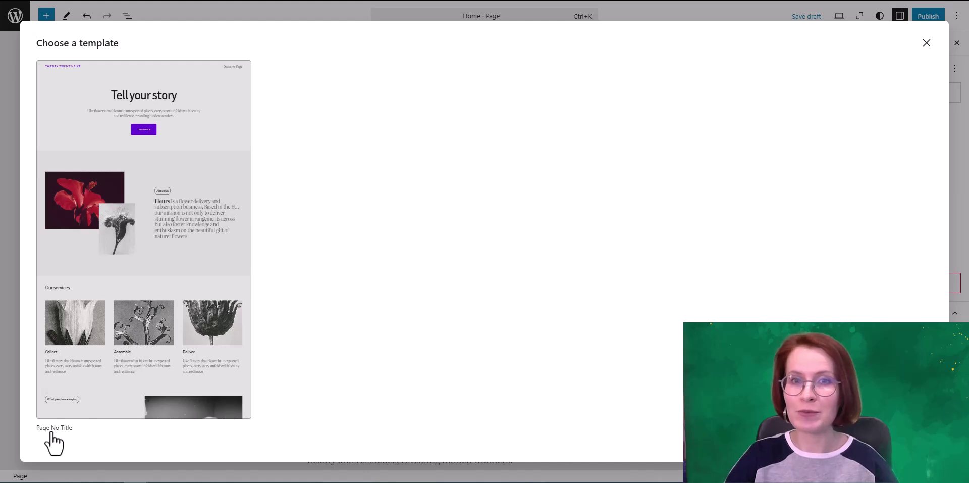
click(150, 351)
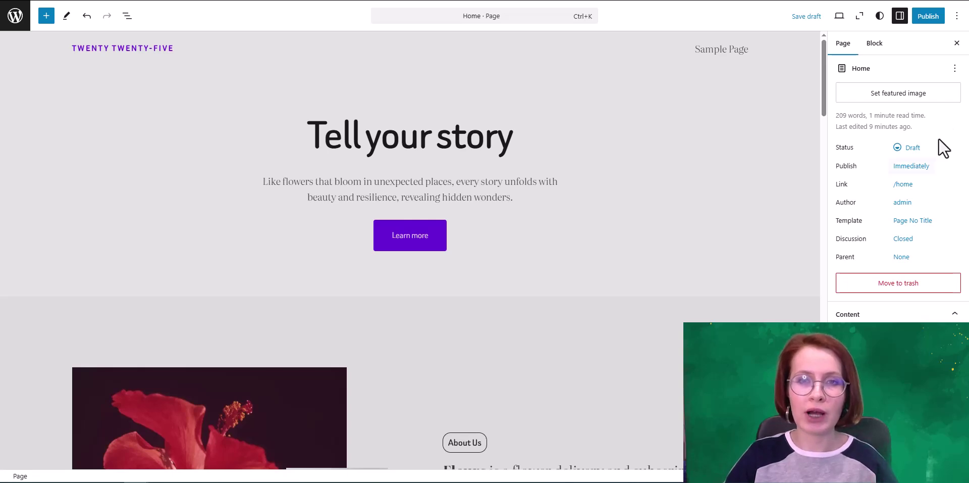
Close the Settings sidebar and scroll through the full-width Home page.
click(955, 44)
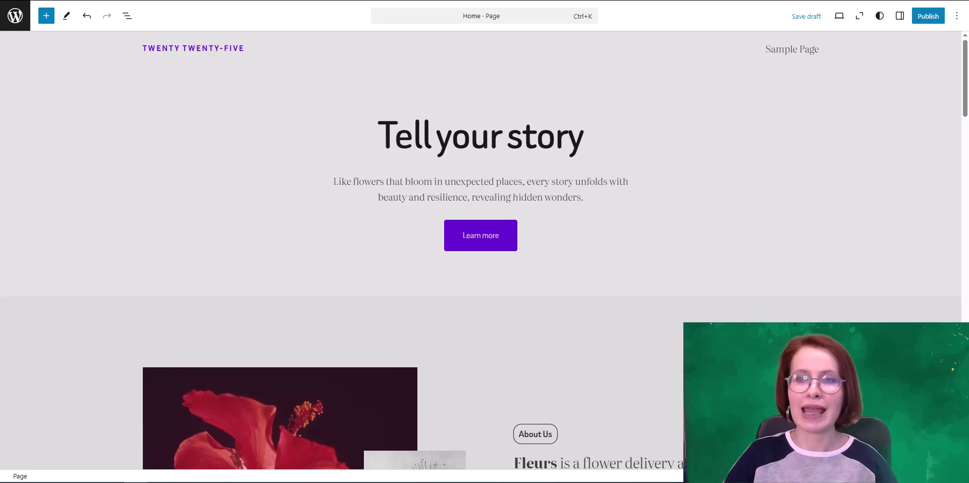
scroll(481, 253, down, 10)
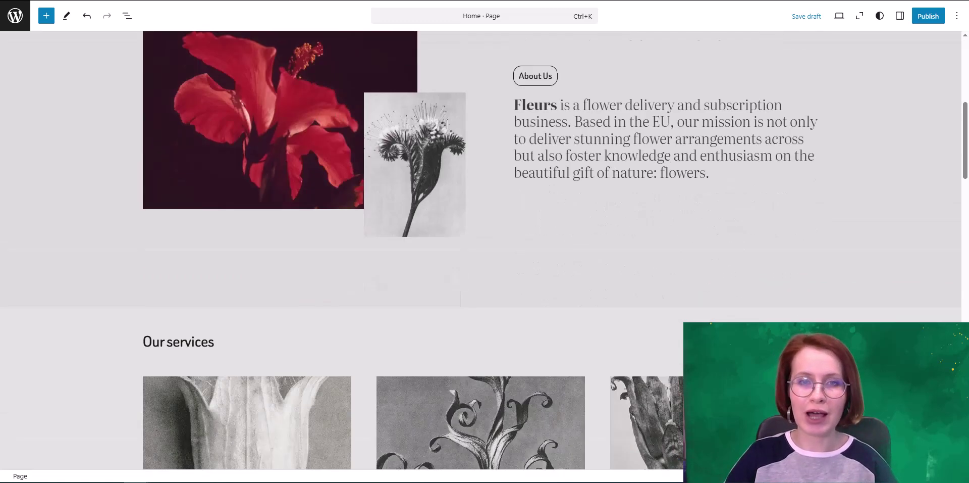
scroll(481, 253, down, 15)
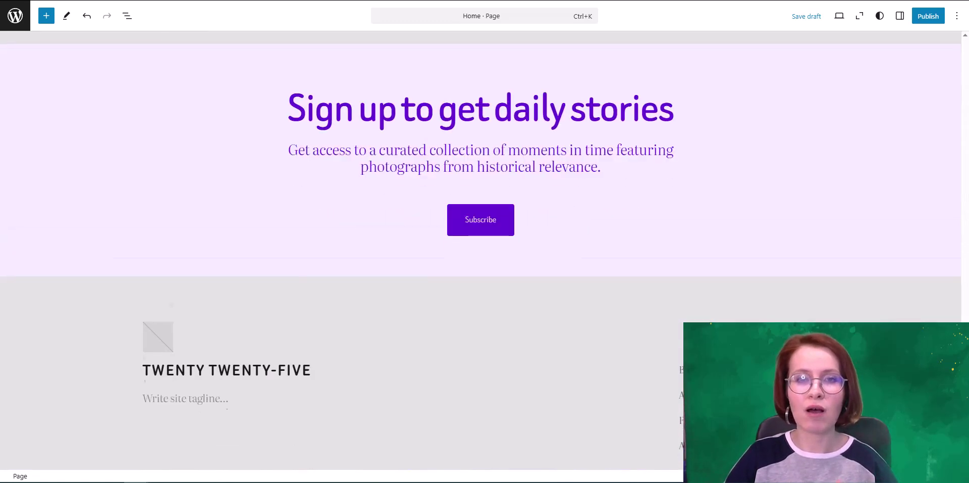
scroll(481, 252, up, 20)
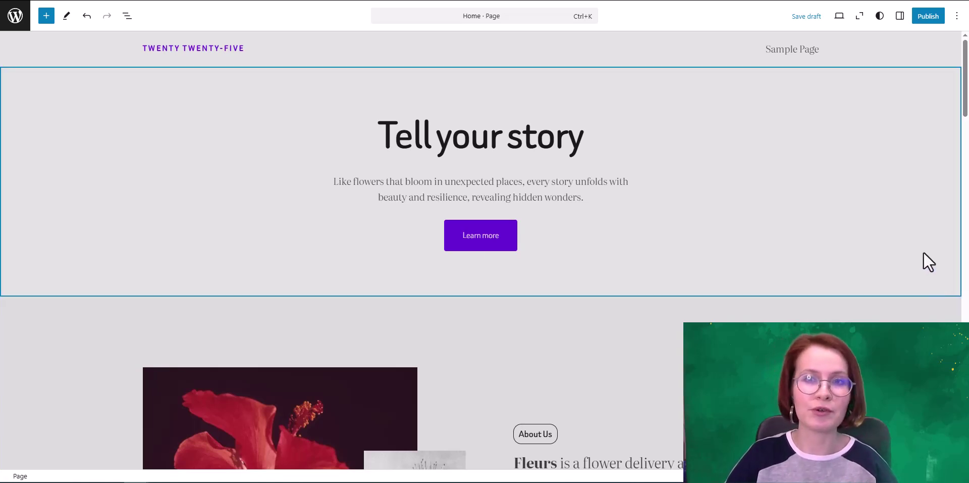
Preview the whole Home page in Zoom Out, then return to full size.
click(861, 18)
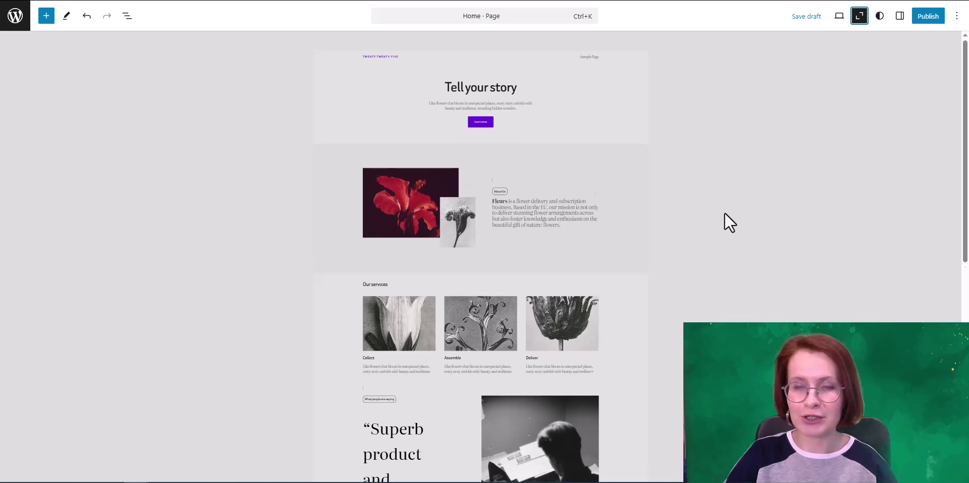
scroll(725, 212, down, 7)
scroll(725, 213, down, 2)
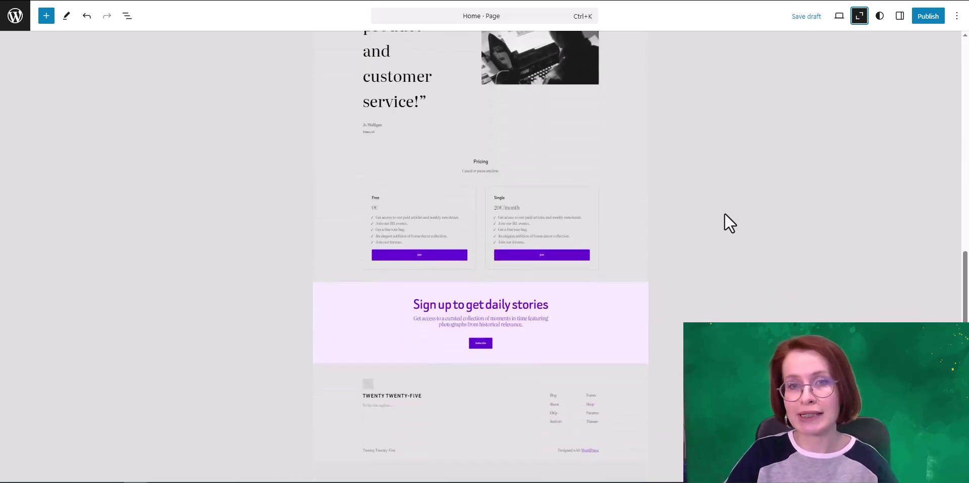
scroll(725, 213, up, 2)
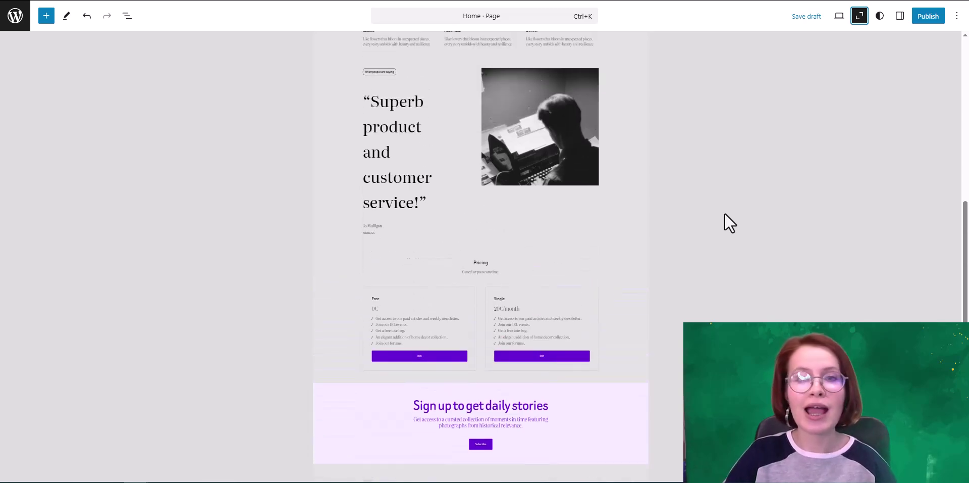
scroll(725, 213, up, 7)
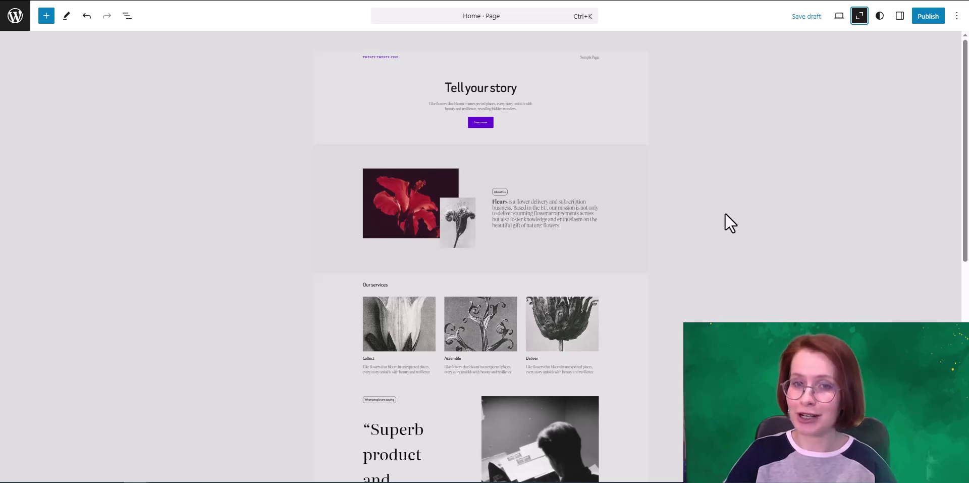
click(860, 20)
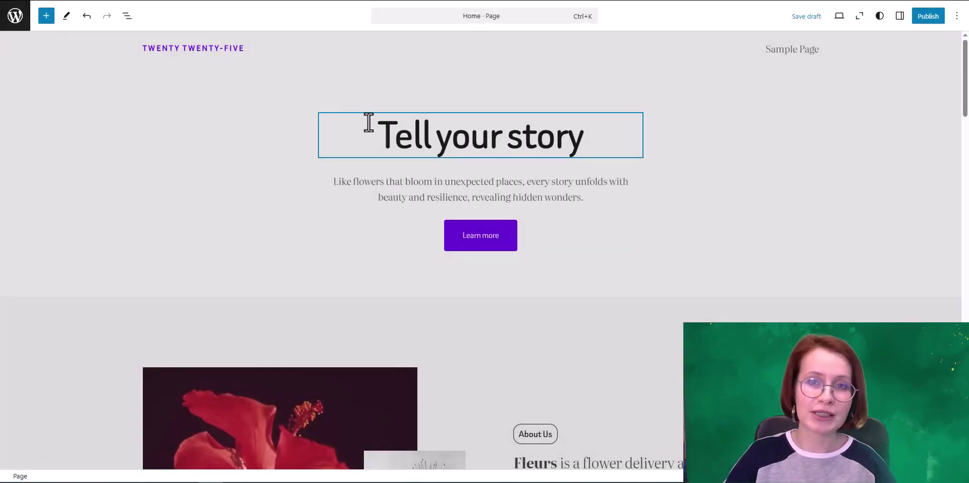
Show the List View outline and expand Content to reveal its six Group blocks.
click(127, 21)
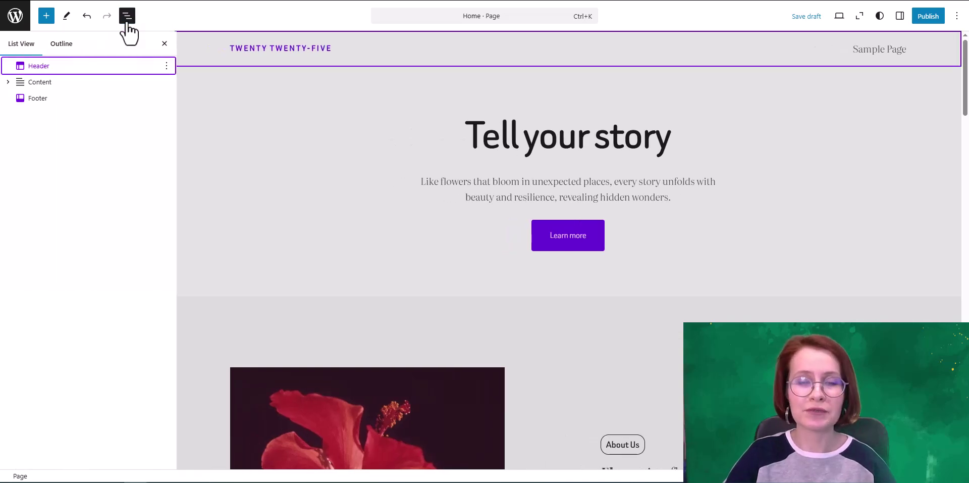
click(7, 82)
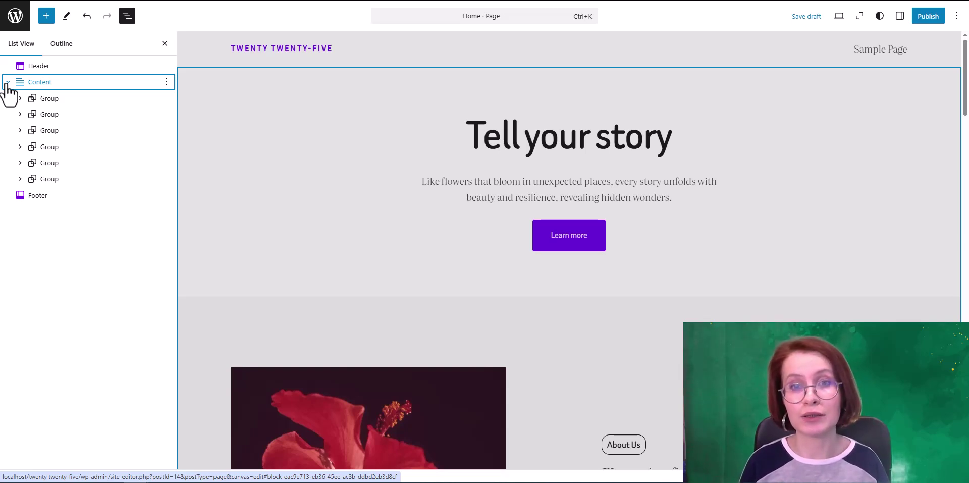
Select the hero Group under Content and show its Block settings with layout options.
click(8, 85)
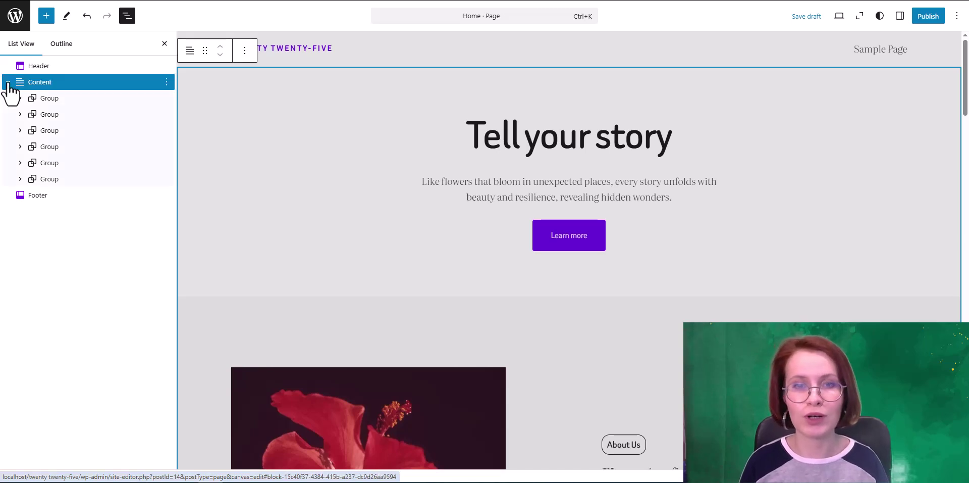
click(167, 82)
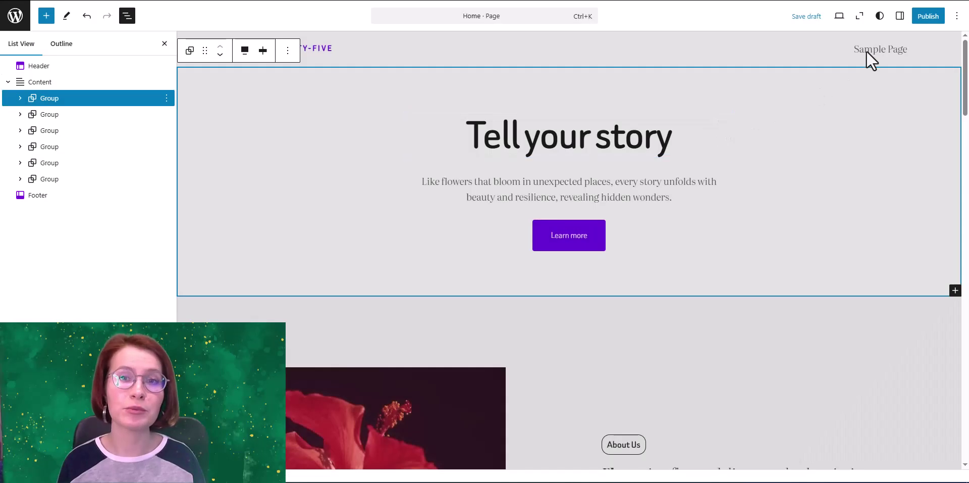
click(900, 17)
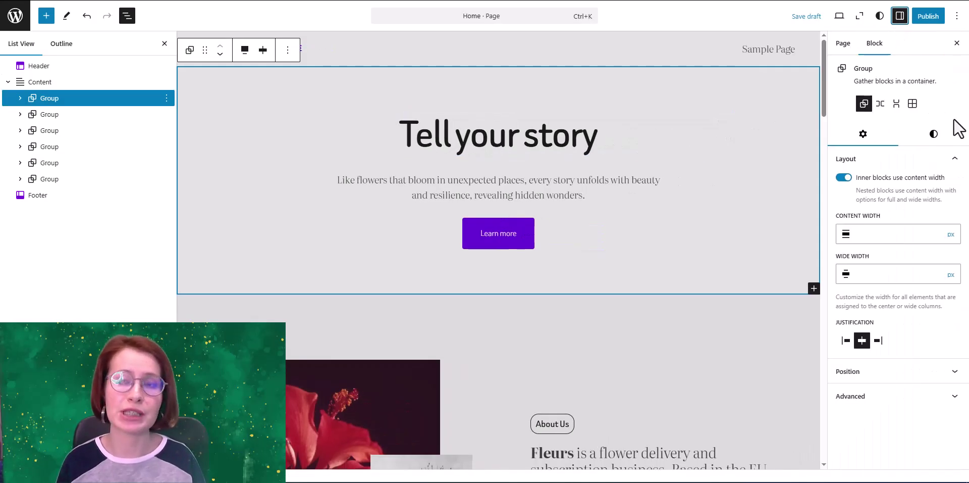
Try Style 3 on the hero Group, then apply Style 4 for a dark background.
click(934, 133)
mouse_move(924, 190)
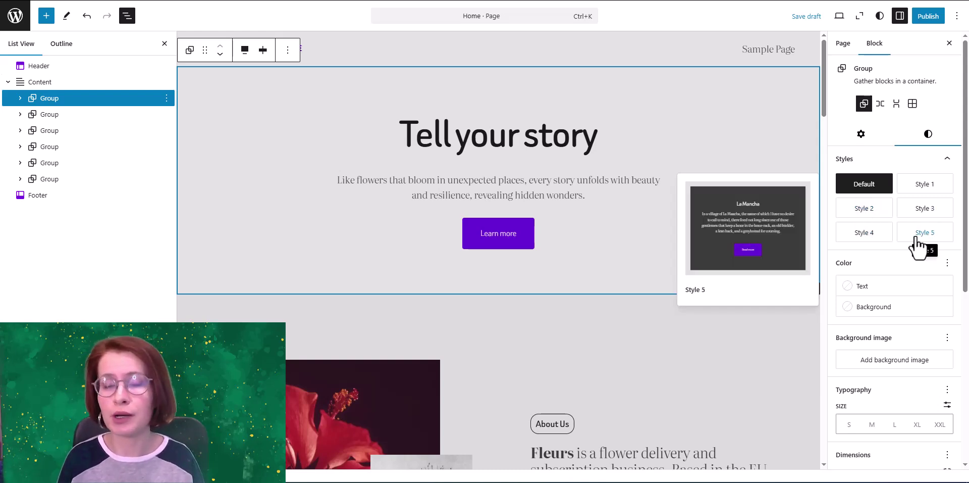
click(922, 220)
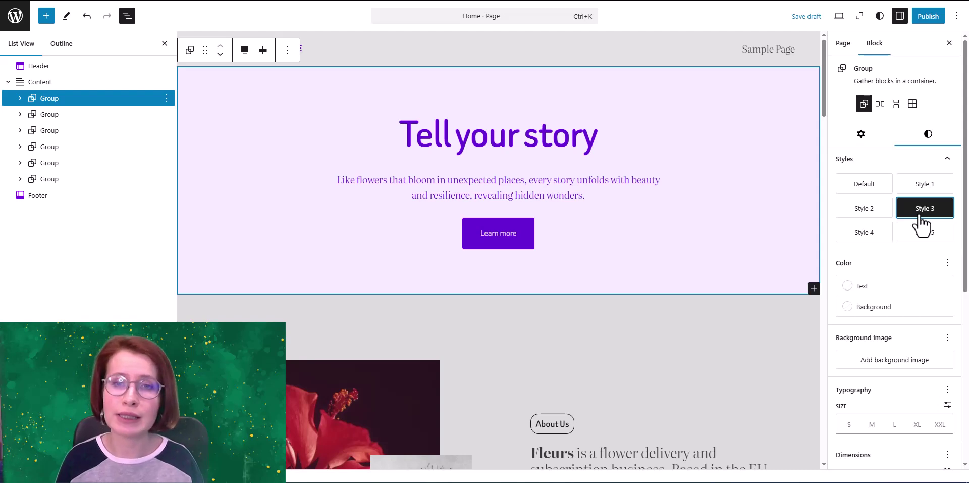
click(869, 233)
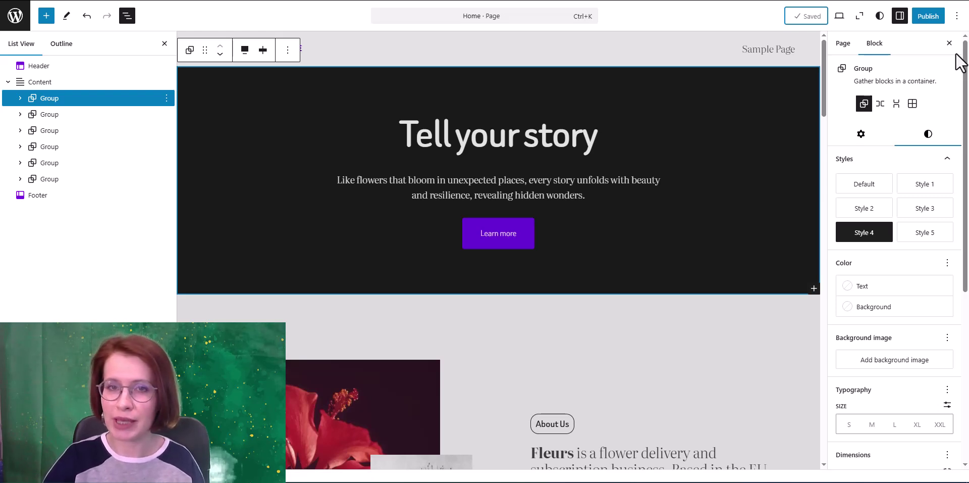
click(956, 19)
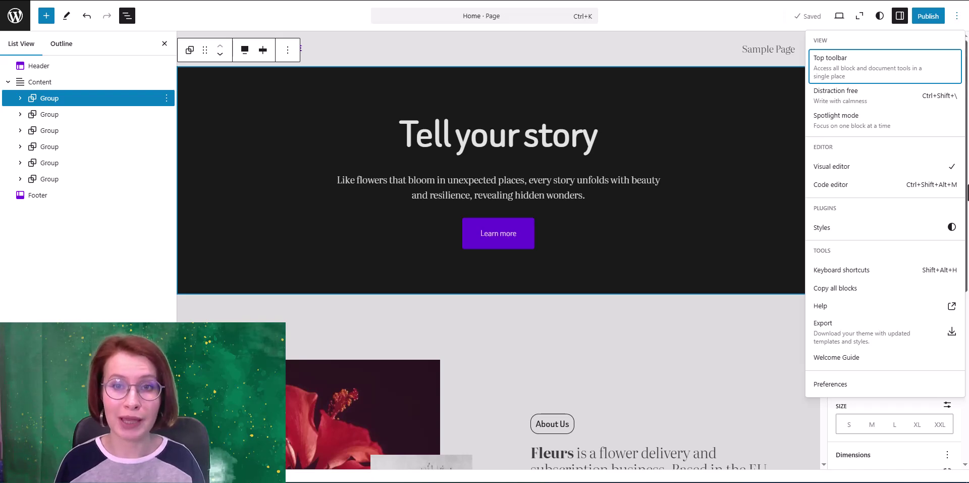
Turn off Show starter patterns in the editor Preferences.
click(828, 389)
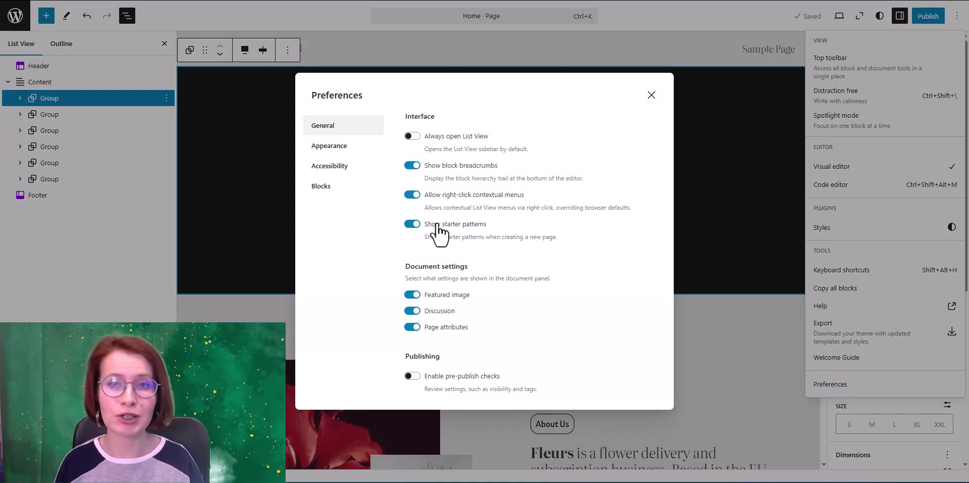
click(405, 226)
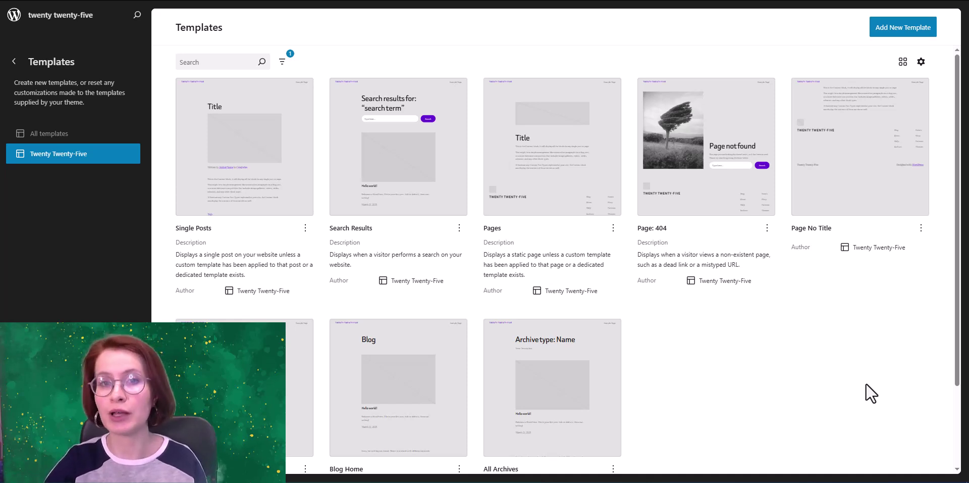
Apply the vertical-header design with sidebar to the Single Posts template.
click(239, 161)
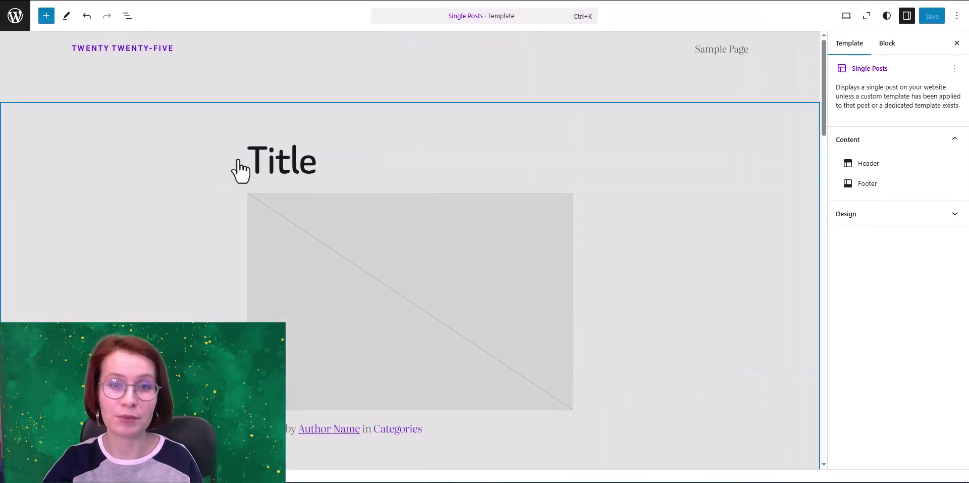
click(951, 218)
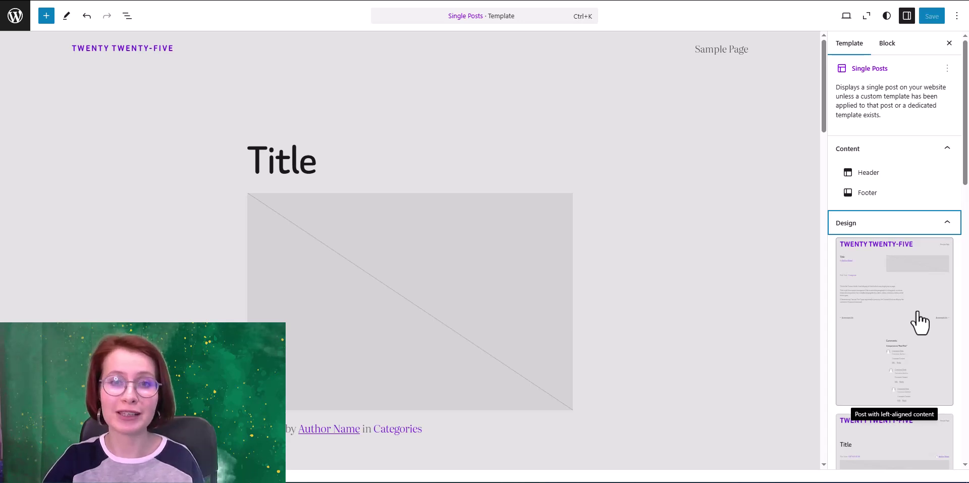
scroll(920, 322, down, 5)
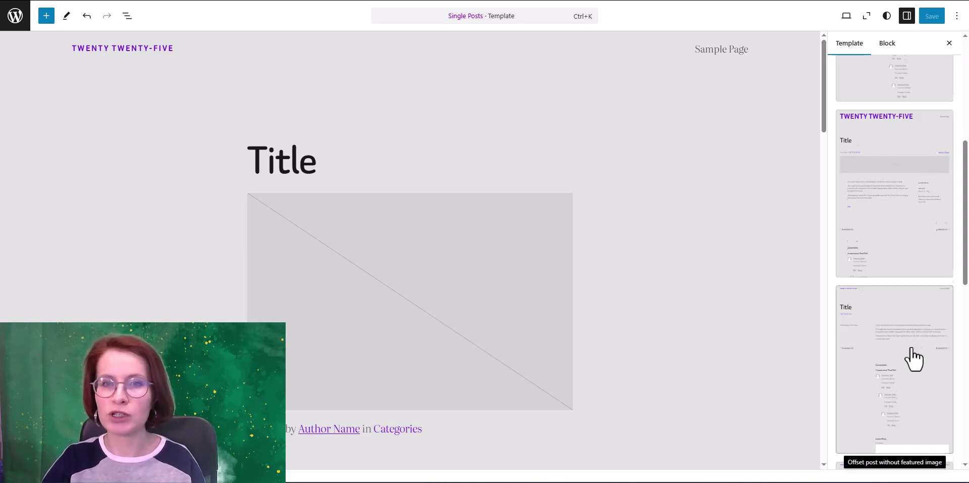
scroll(916, 356, down, 5)
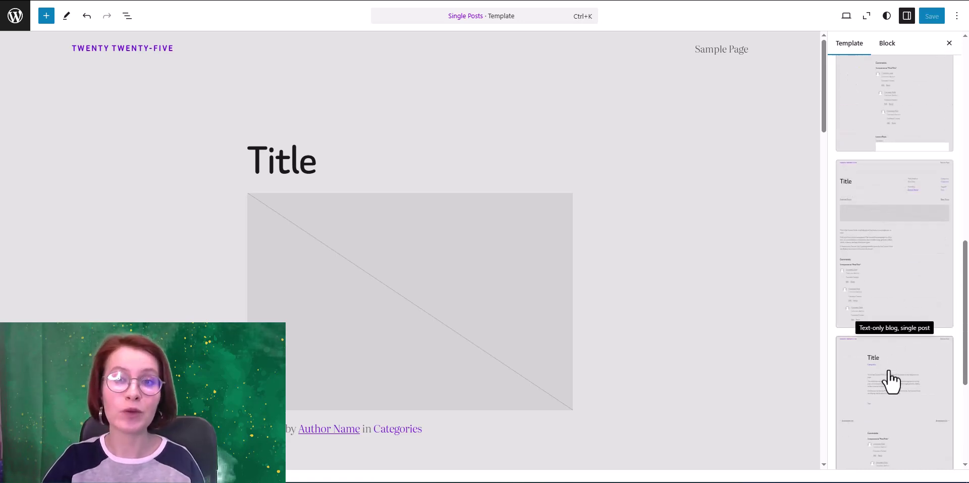
scroll(891, 381, down, 1)
scroll(891, 381, down, 2)
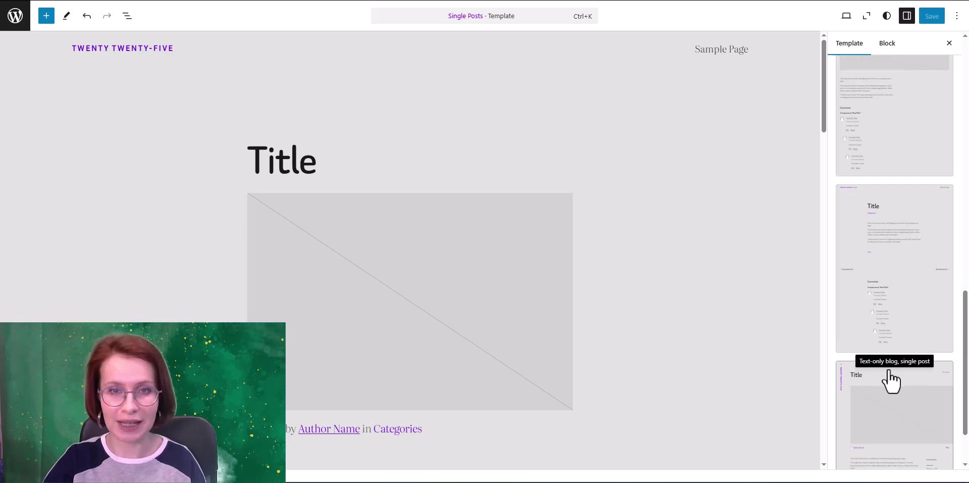
scroll(891, 381, down, 2)
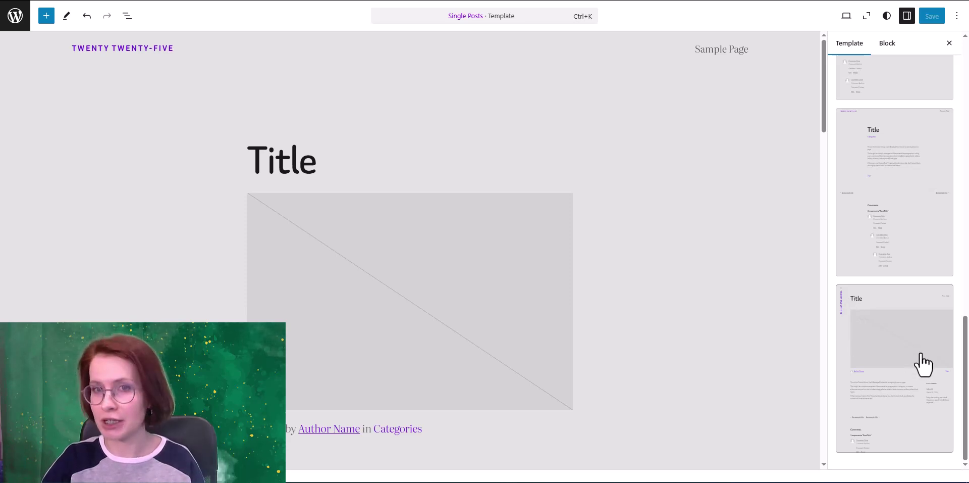
click(918, 383)
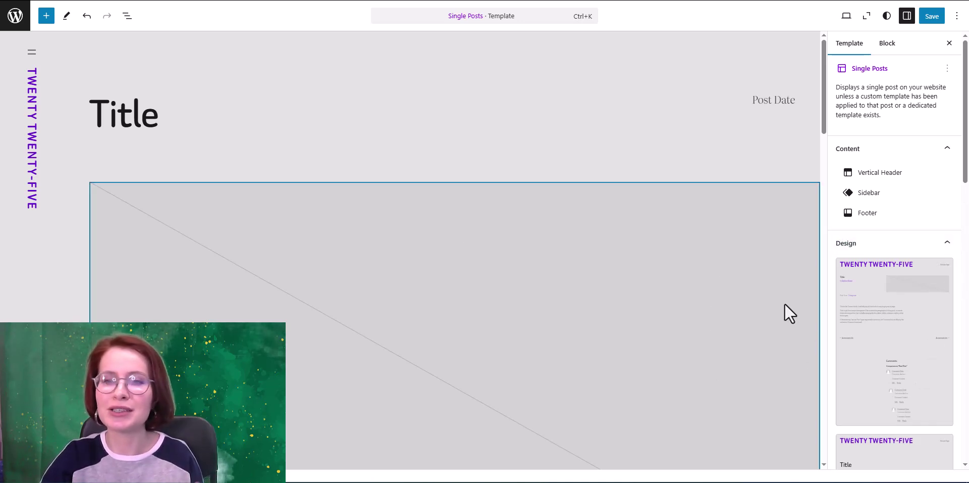
Review the redesigned Single Posts template and save it.
scroll(785, 303, down, 15)
scroll(789, 310, down, 8)
scroll(791, 310, down, 4)
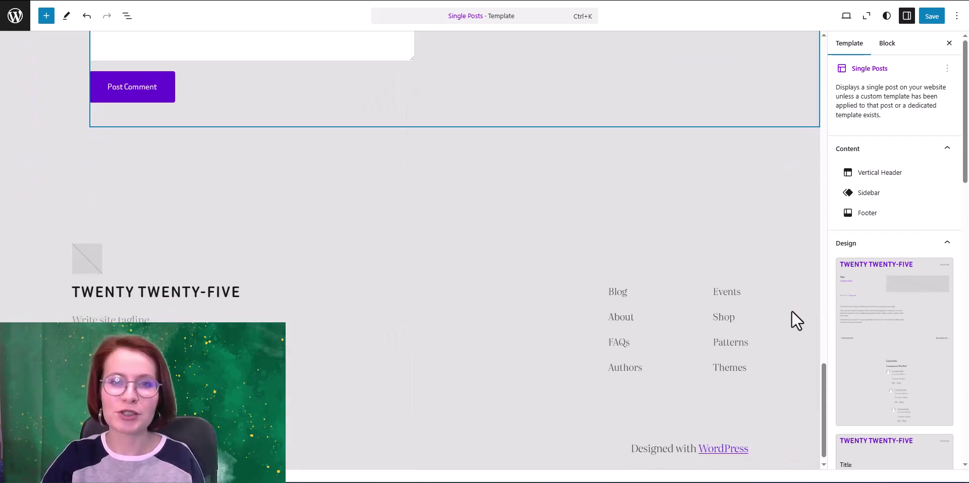
scroll(793, 310, up, 8)
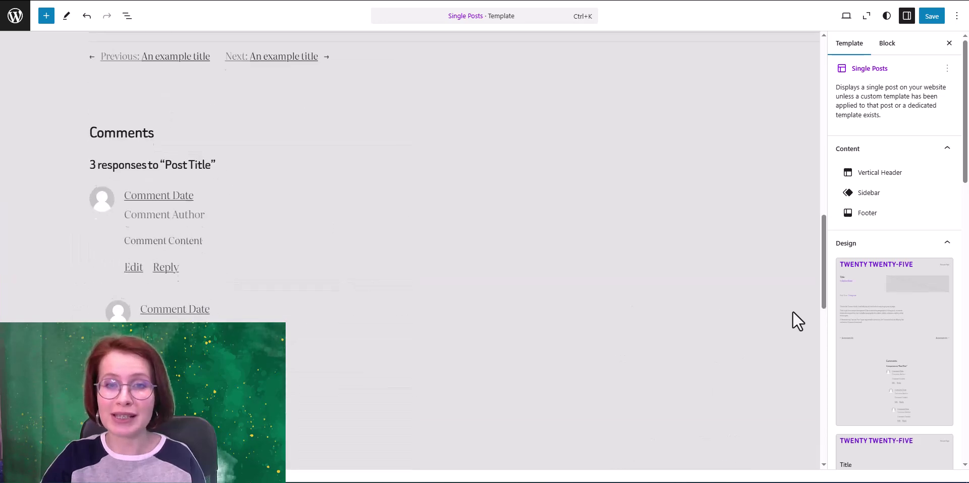
scroll(792, 311, up, 18)
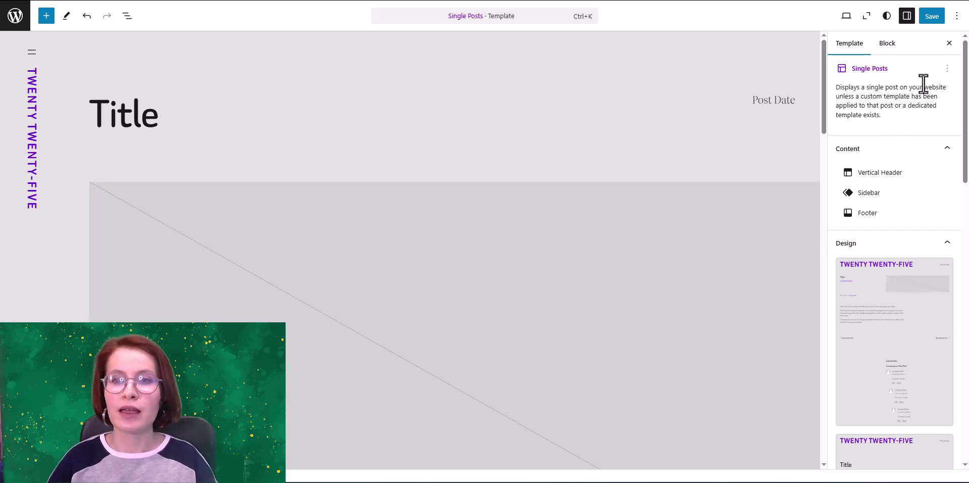
click(933, 17)
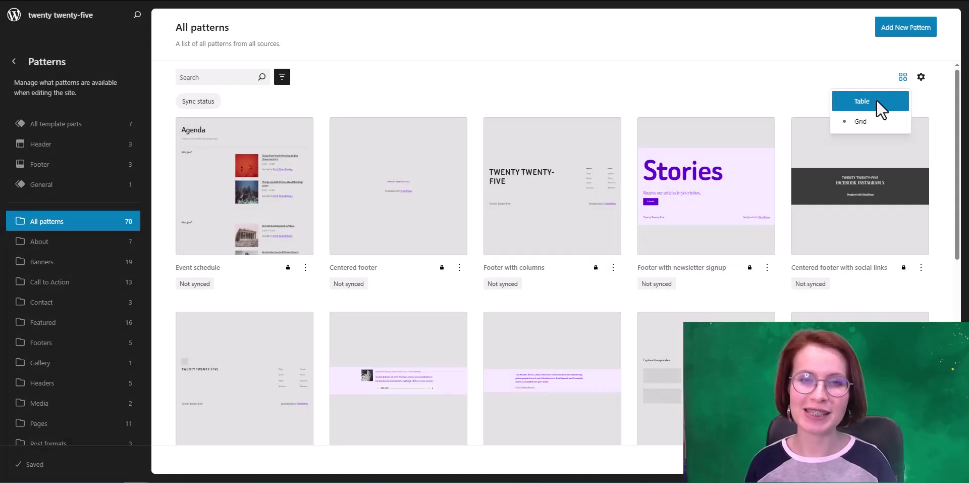
Show patterns as a table and reorder the Title and Sync status columns.
click(876, 101)
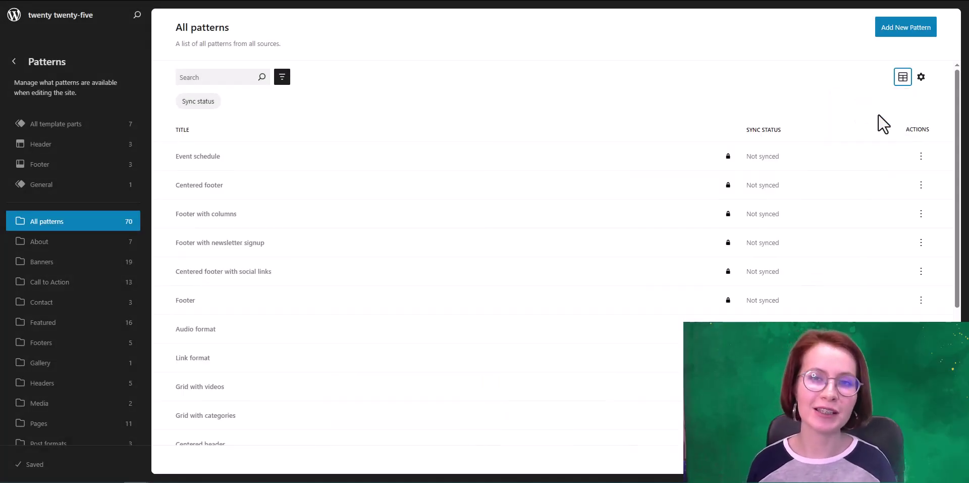
click(182, 130)
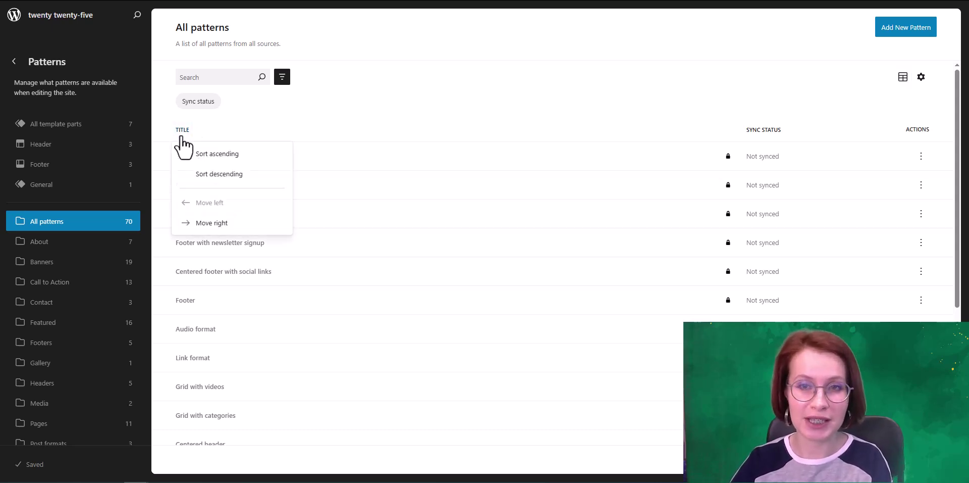
click(218, 225)
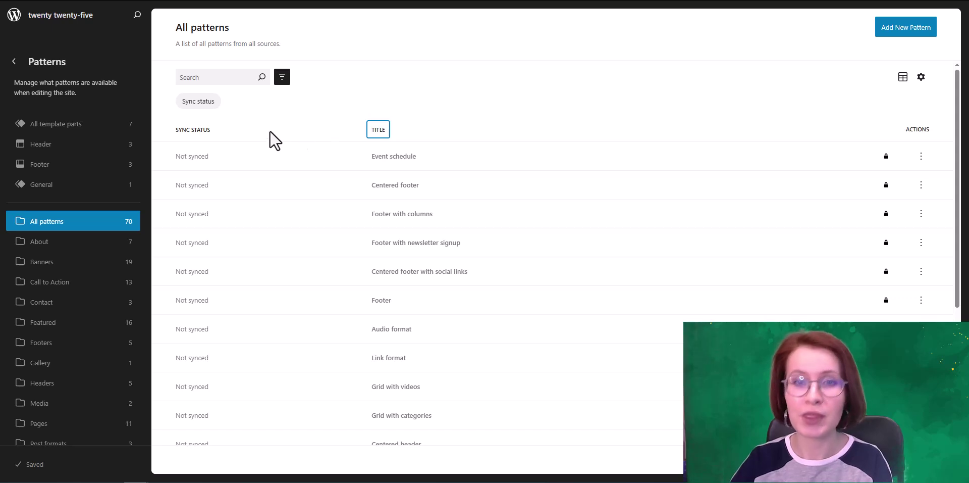
click(202, 132)
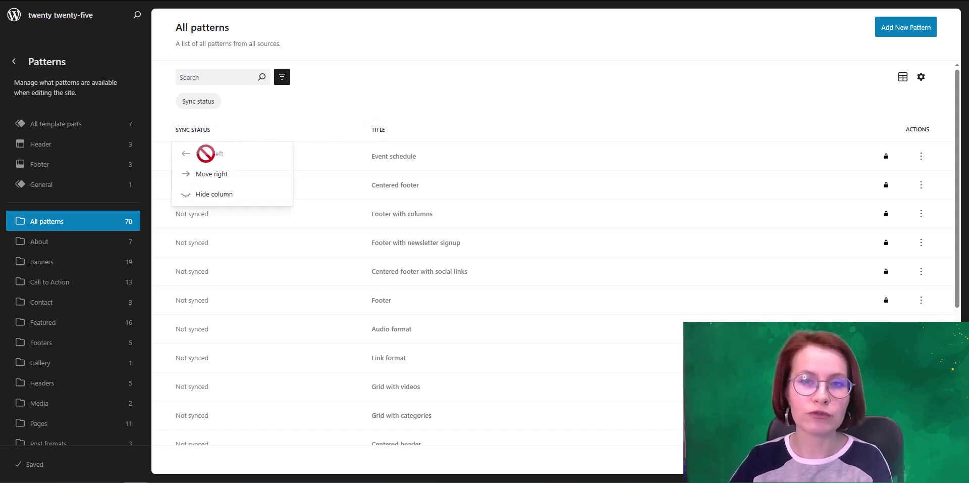
click(213, 179)
Sort patterns by title descending, then ascending, and switch to Grid layout.
click(185, 132)
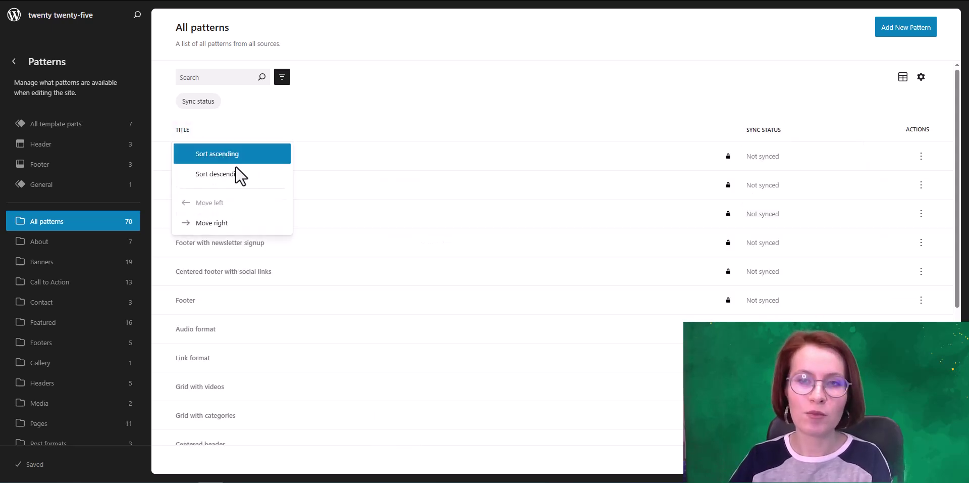
click(222, 174)
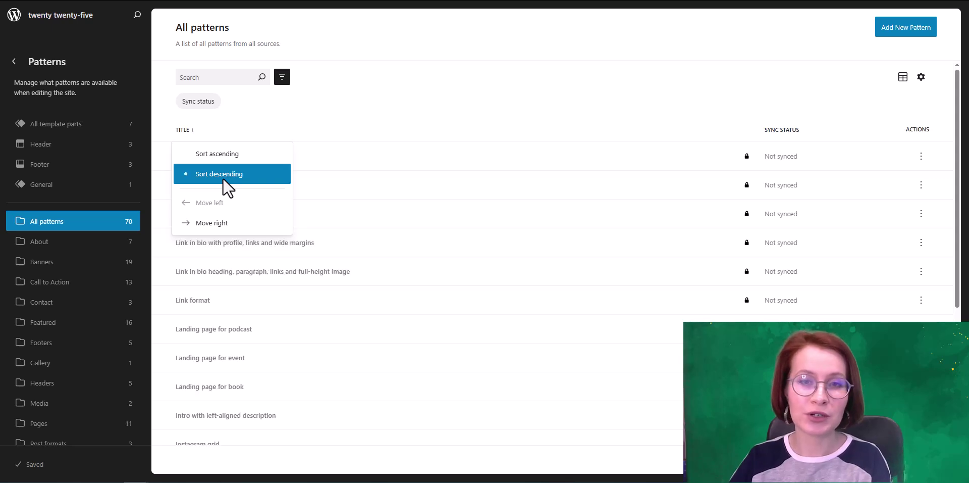
click(206, 152)
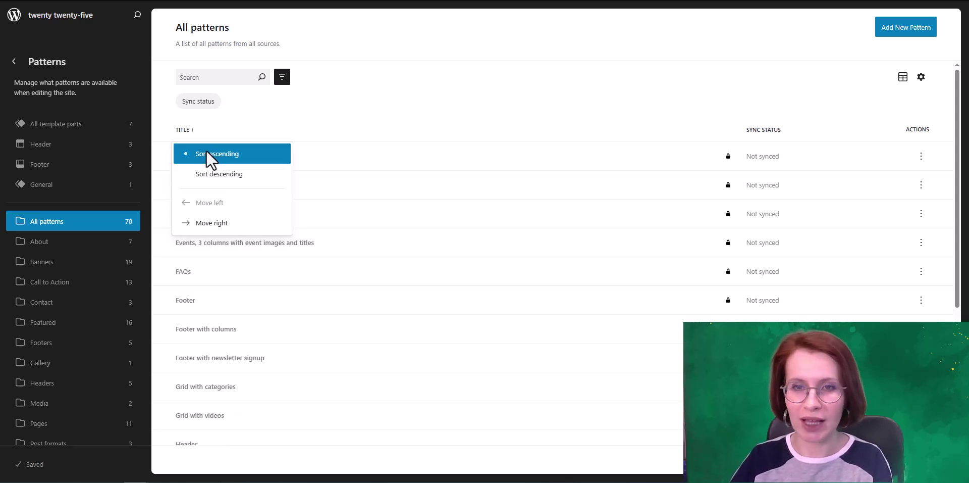
click(903, 77)
click(905, 119)
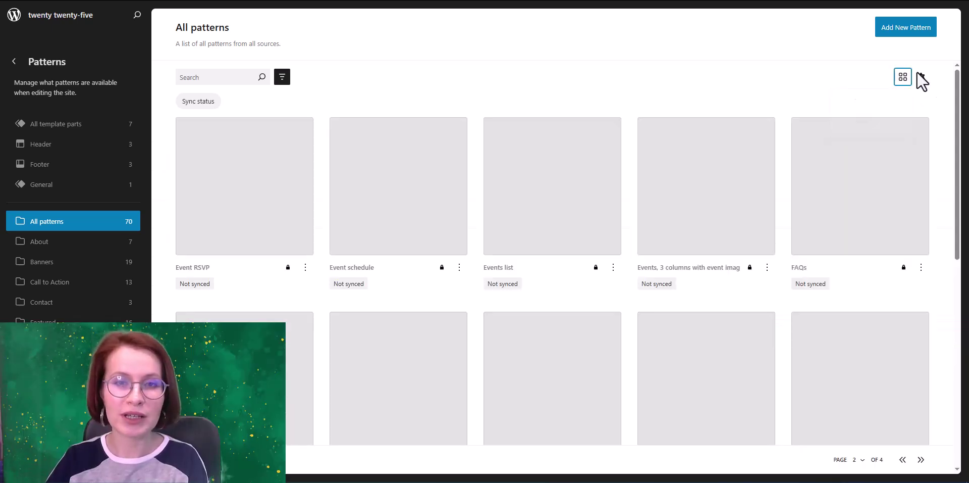
Enlarge pattern previews, show 10 per page, and sort by Title descending.
click(921, 77)
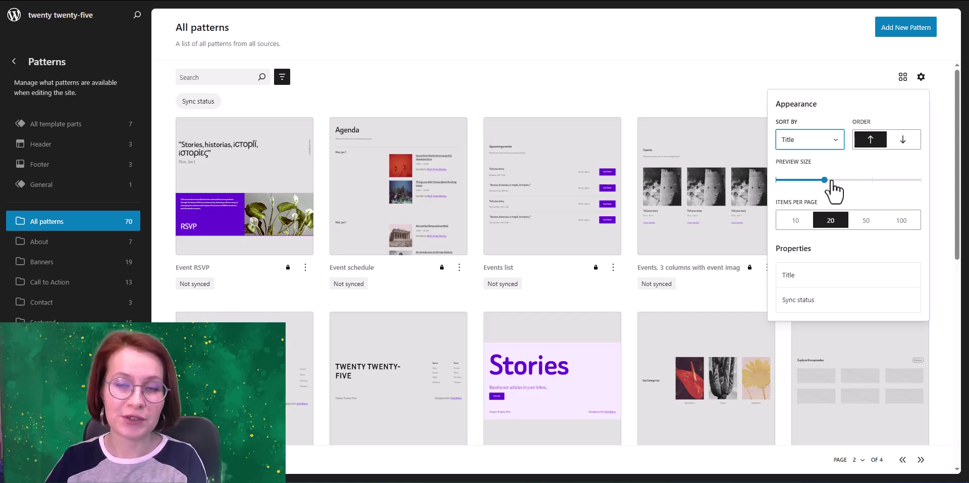
drag(825, 180, 873, 180)
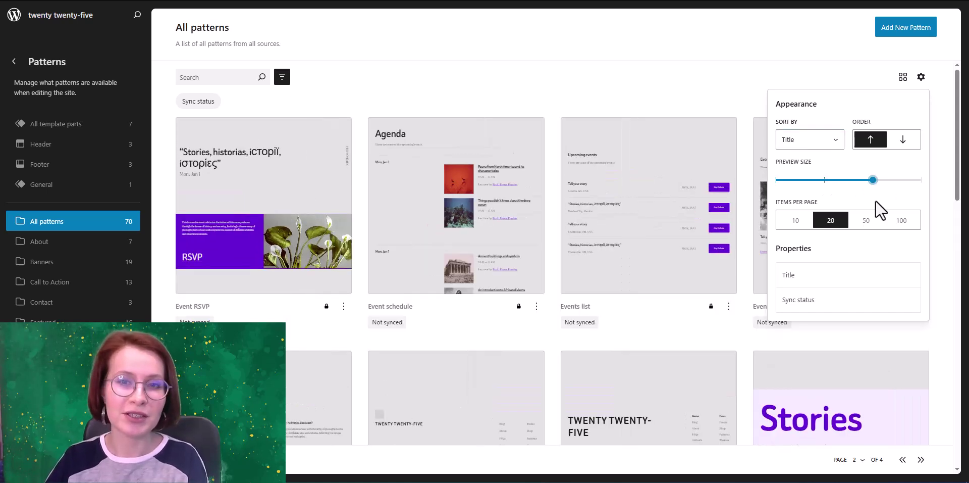
click(800, 226)
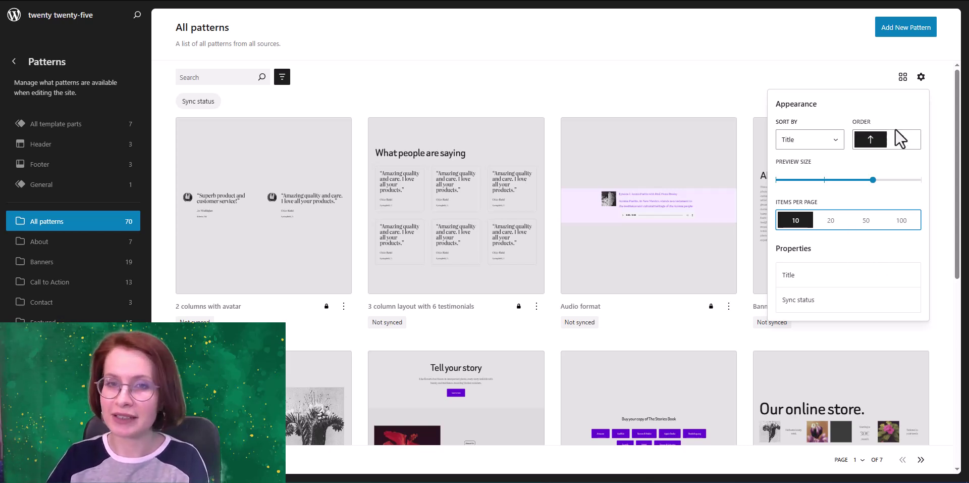
click(835, 144)
click(836, 145)
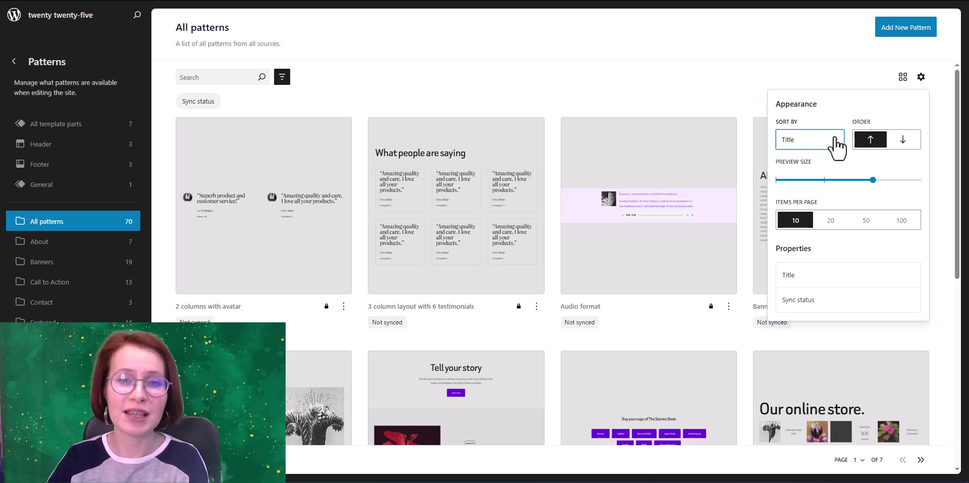
click(903, 142)
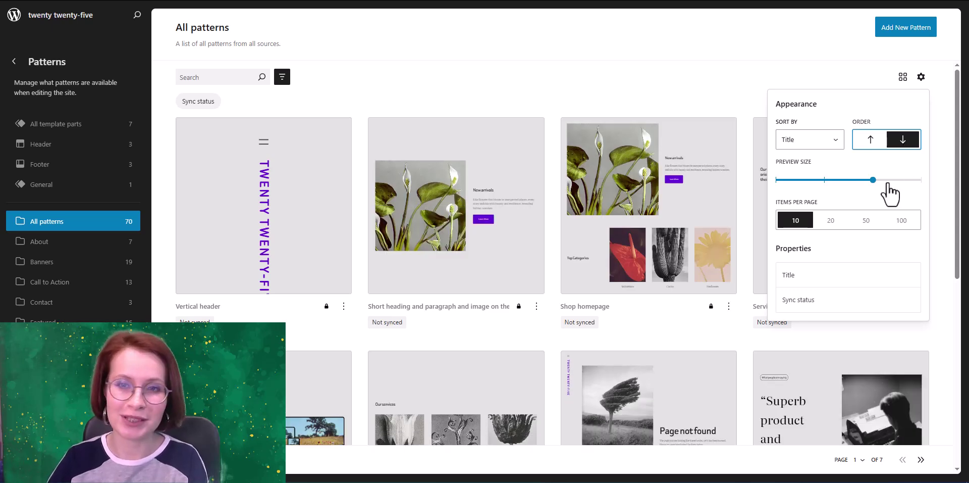
Maximize the pattern preview size and browse the resulting grid.
drag(873, 180, 922, 180)
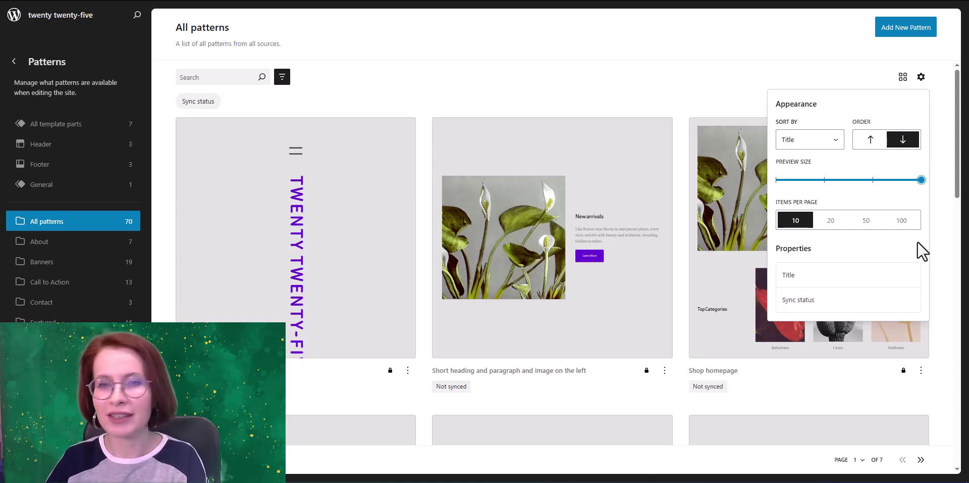
click(941, 248)
scroll(941, 248, down, 4)
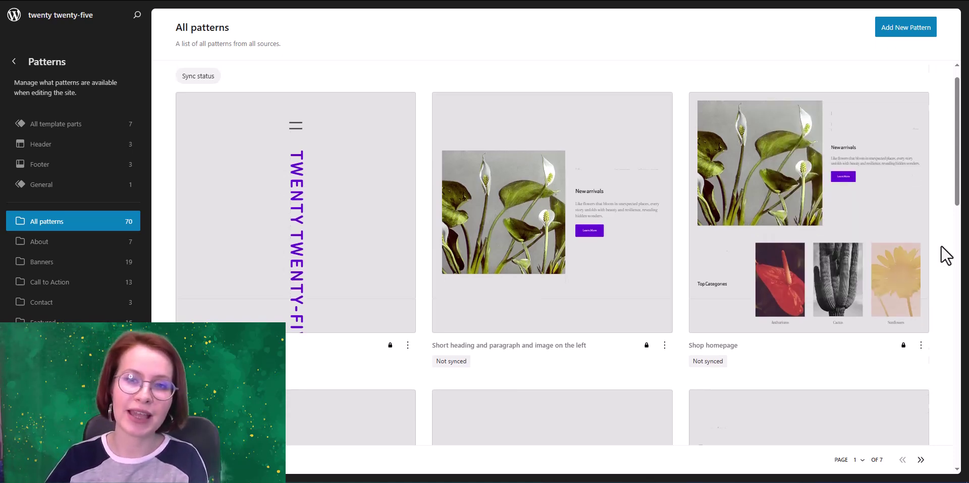
scroll(946, 255, down, 10)
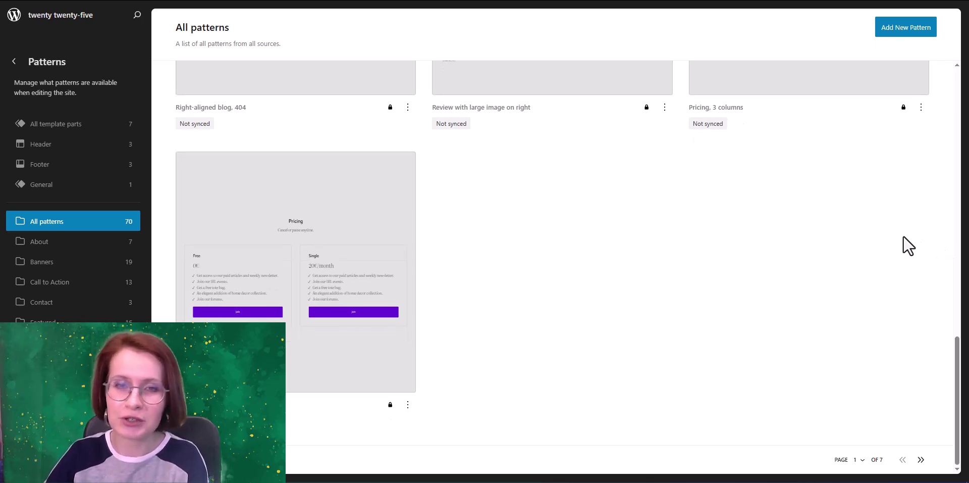
scroll(896, 248, up, 7)
scroll(887, 247, up, 9)
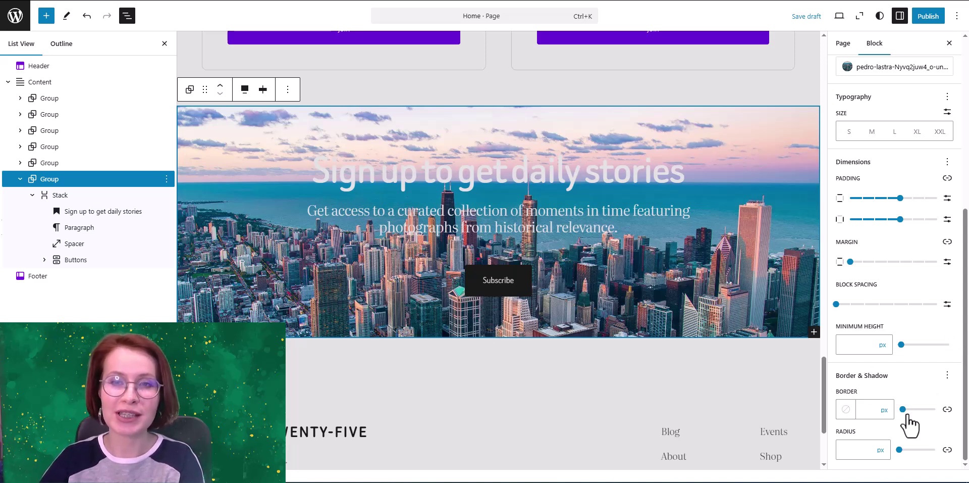
Give the signup cover group a 7px border, 37px radius and soft grey drop shadow.
mouse_move(904, 412)
mouse_down()
mouse_move(916, 412)
mouse_move(905, 412)
mouse_up()
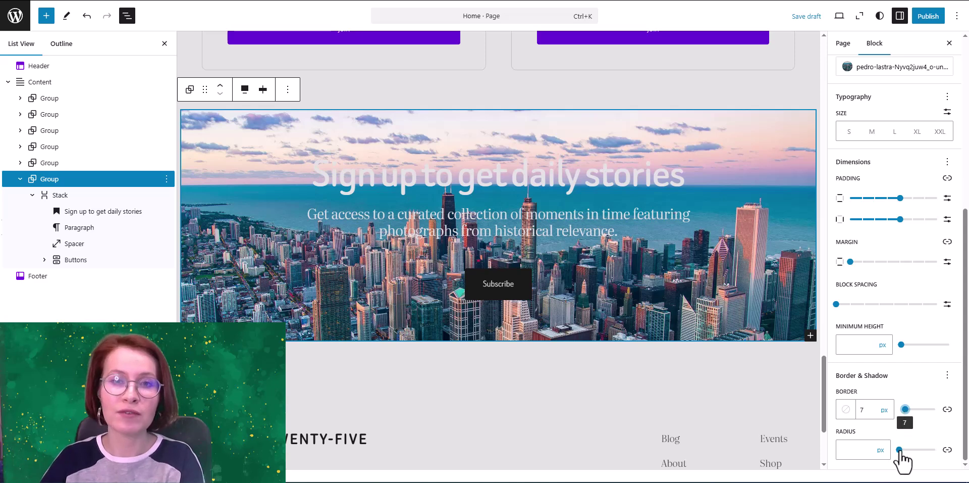
mouse_move(899, 450)
mouse_down()
mouse_move(933, 449)
mouse_move(912, 449)
mouse_up()
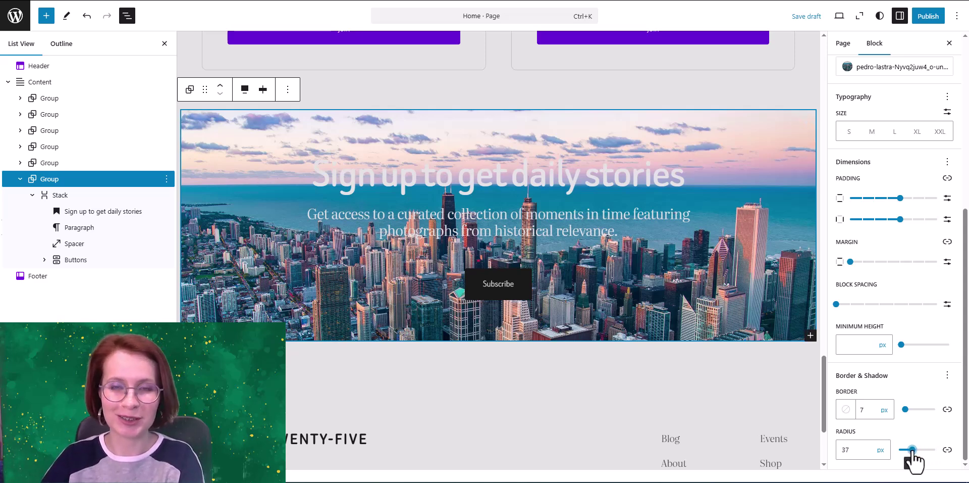
click(948, 375)
click(710, 434)
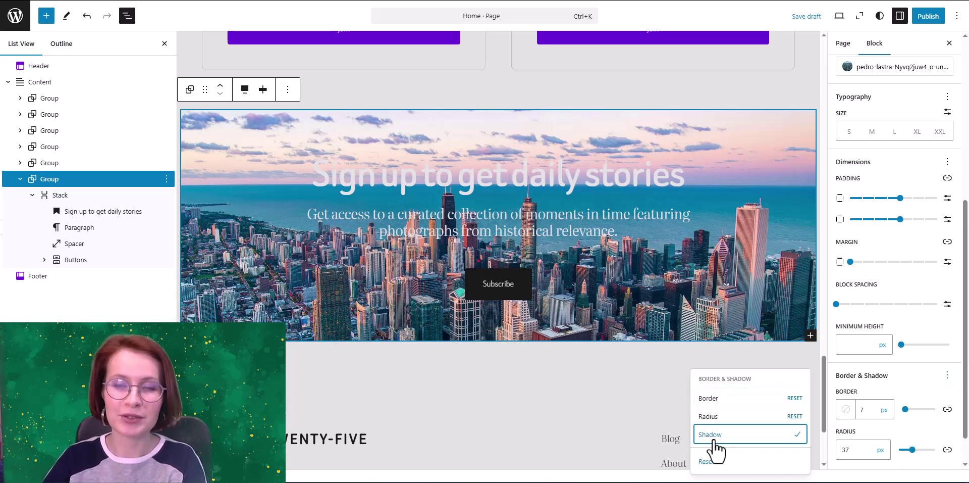
scroll(947, 400, down, 1)
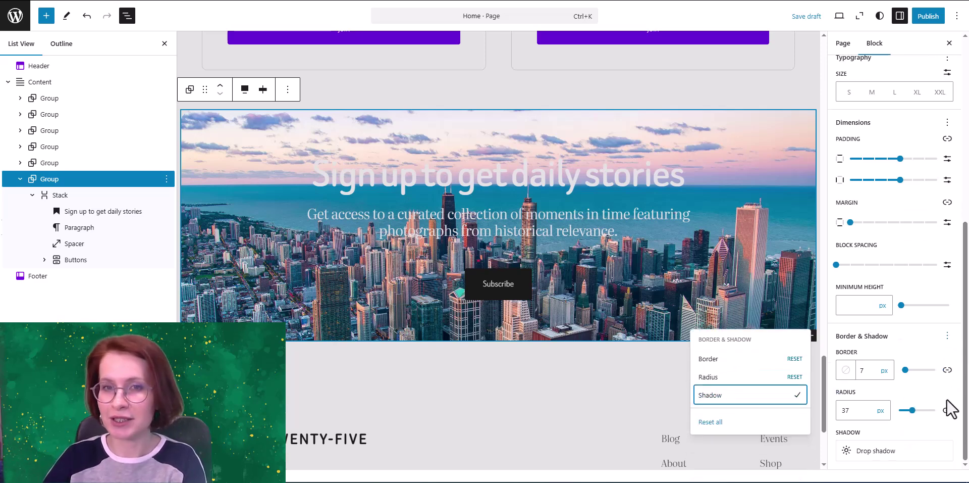
click(874, 457)
click(798, 417)
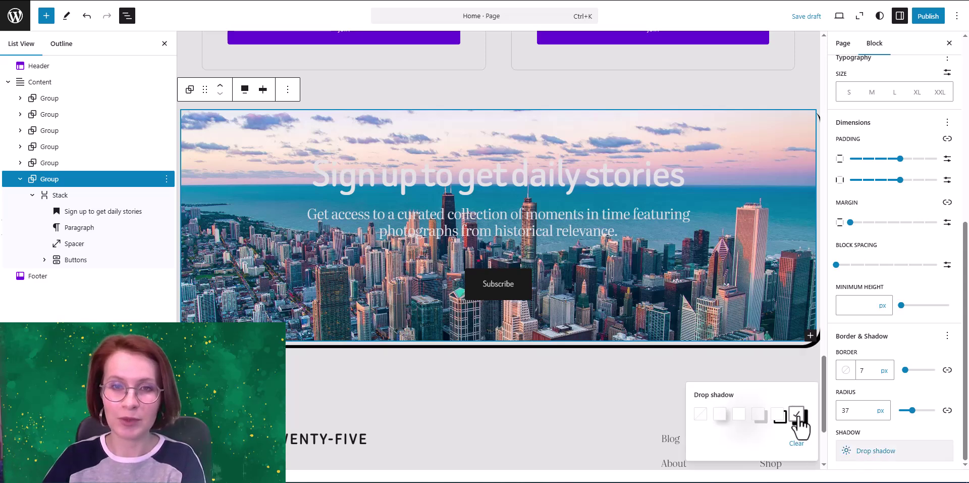
click(758, 414)
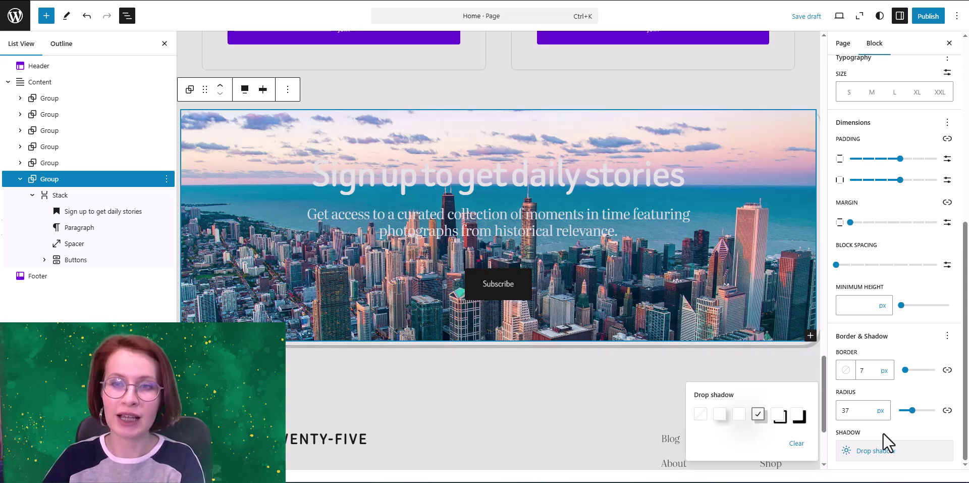
click(908, 431)
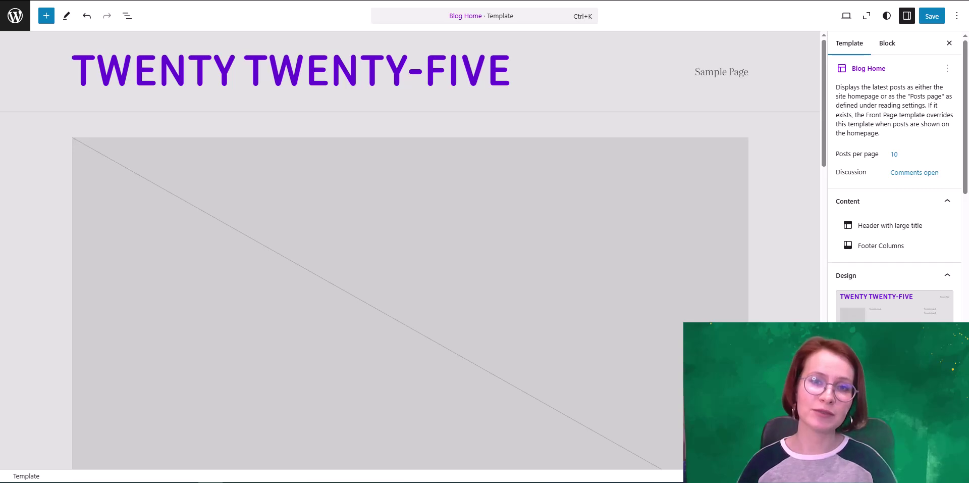
Scroll down through the open template in the site editor to view its lower sections.
scroll(410, 244, down, 3)
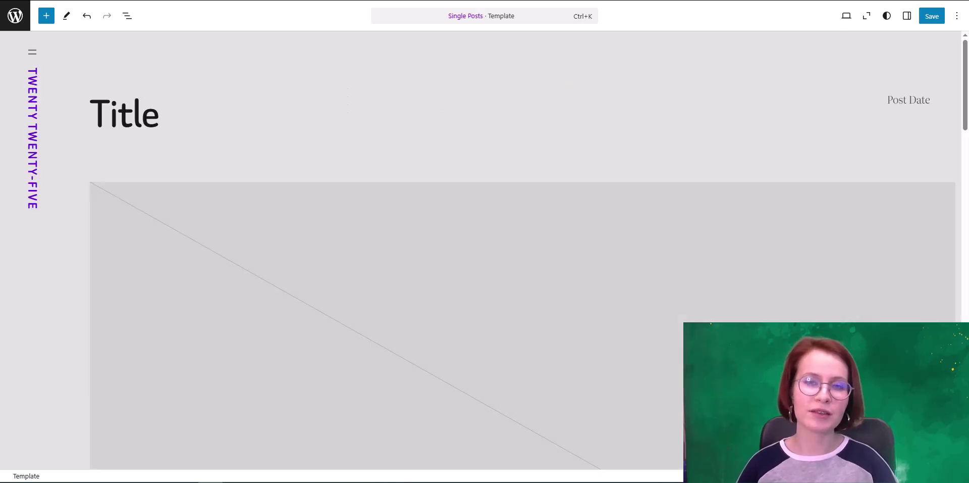
Scroll through the Single Posts template to review its Title and Post Date layout.
scroll(523, 252, down, 1)
scroll(523, 252, down, 3)
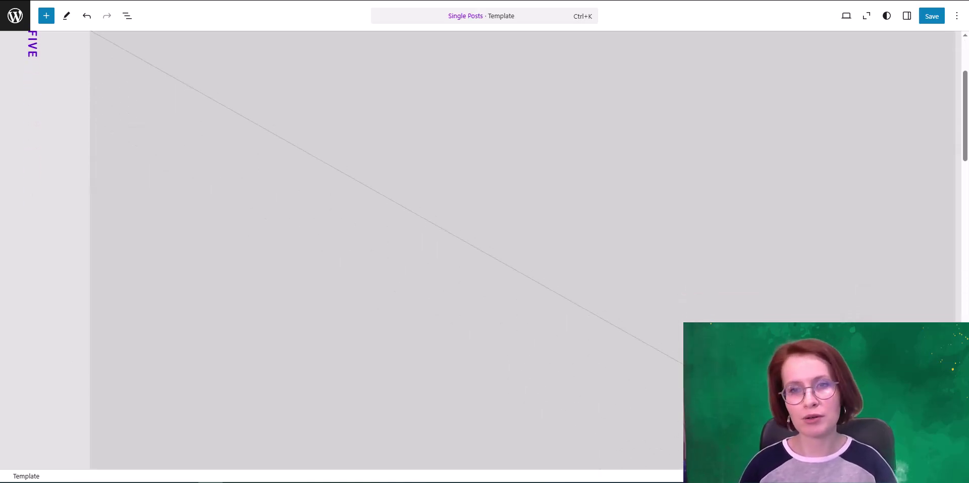
scroll(523, 253, up, 3)
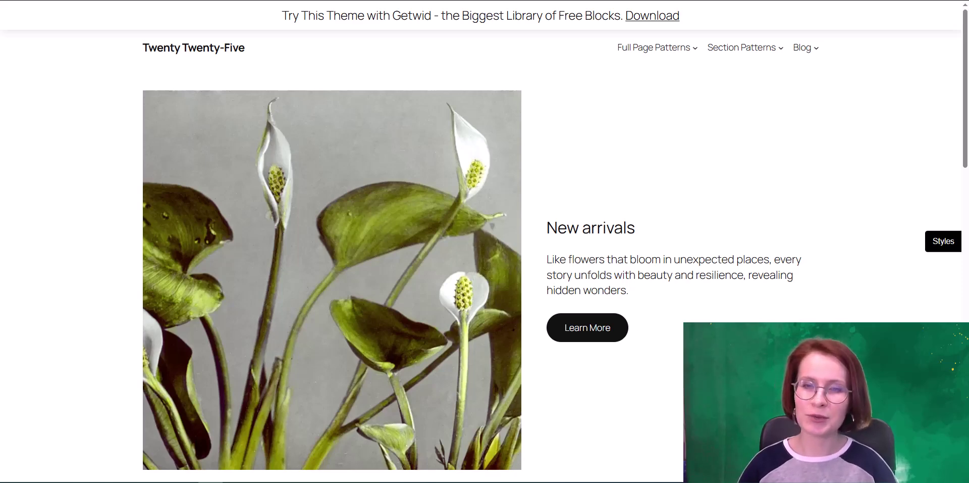
Scroll the demo homepage down to Top Categories showing Anthuriums, Cactus and Sunflowers.
scroll(485, 253, down, 5)
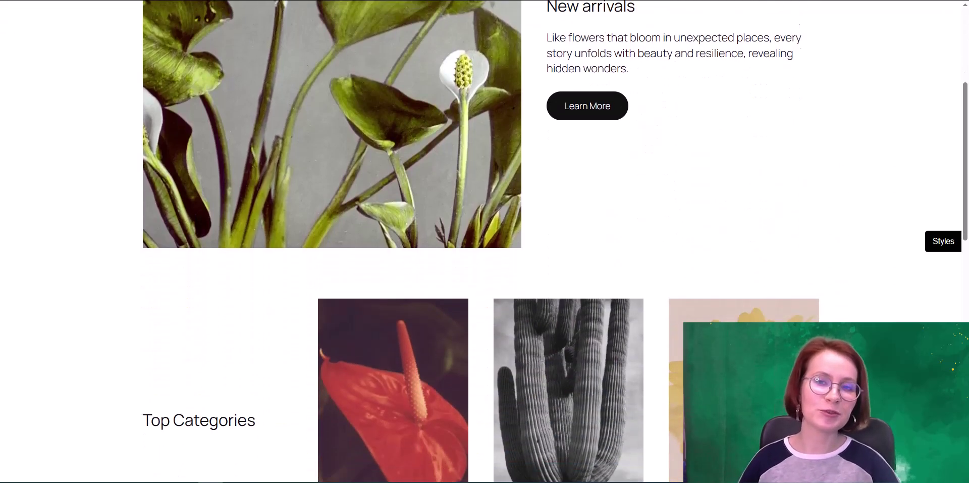
scroll(484, 242, down, 4)
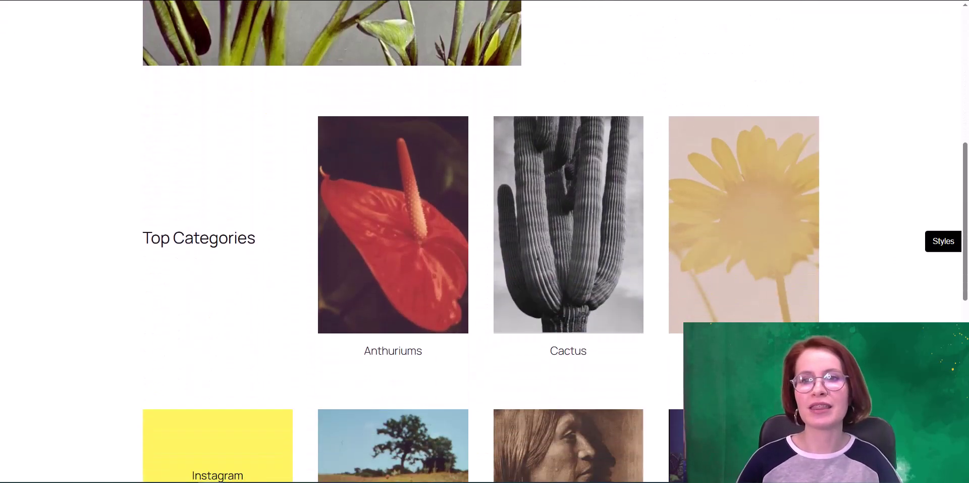
scroll(485, 242, down, 1)
scroll(485, 242, down, 1)
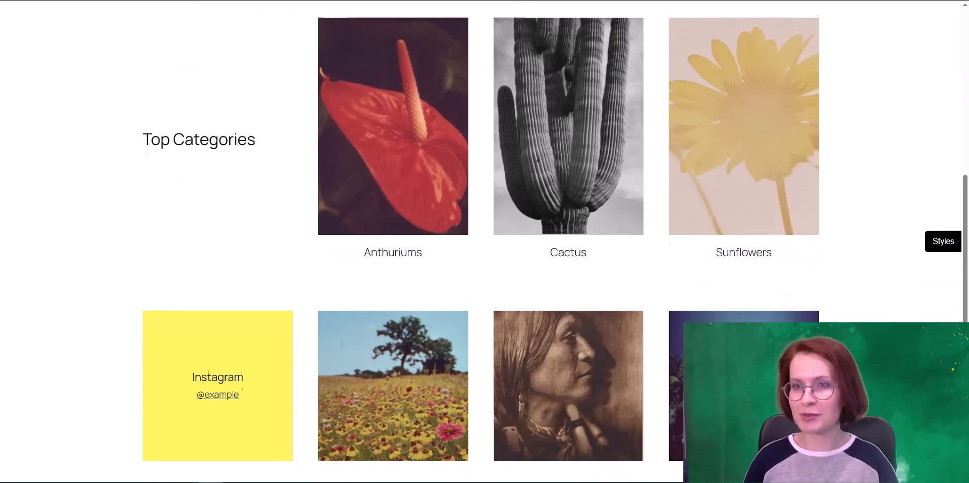